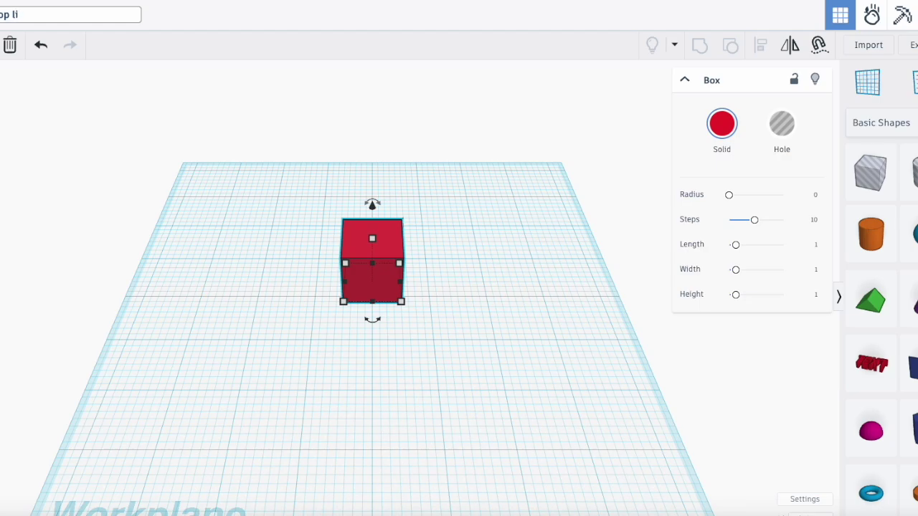
# Complete the design's name so that it ends in "light".
pyautogui.write('ght')
pyautogui.click(9, 119)
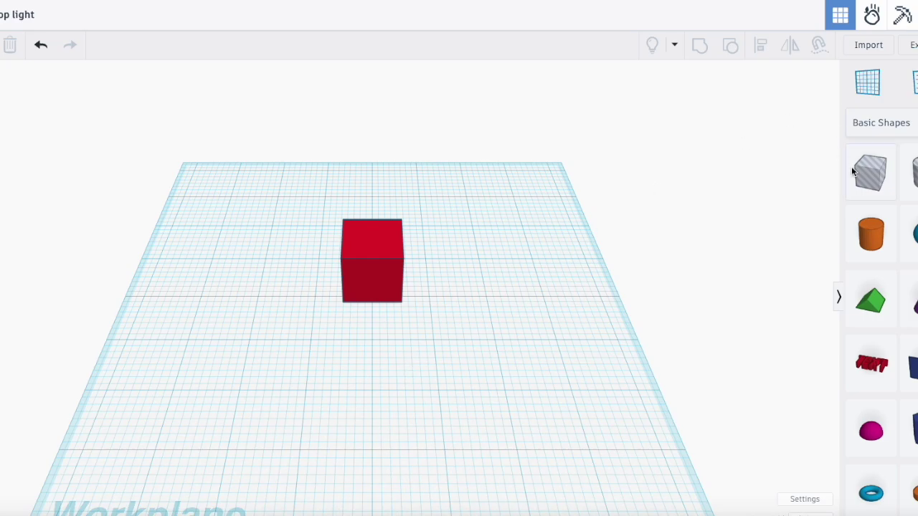
# Place a cylinder hole on the workplane in front of the red box.
pyautogui.moveTo(912, 172); pyautogui.dragTo(414, 377)
# Try to set the cylinder hole's depth to 5.3 in the current units.
pyautogui.click(472, 362)
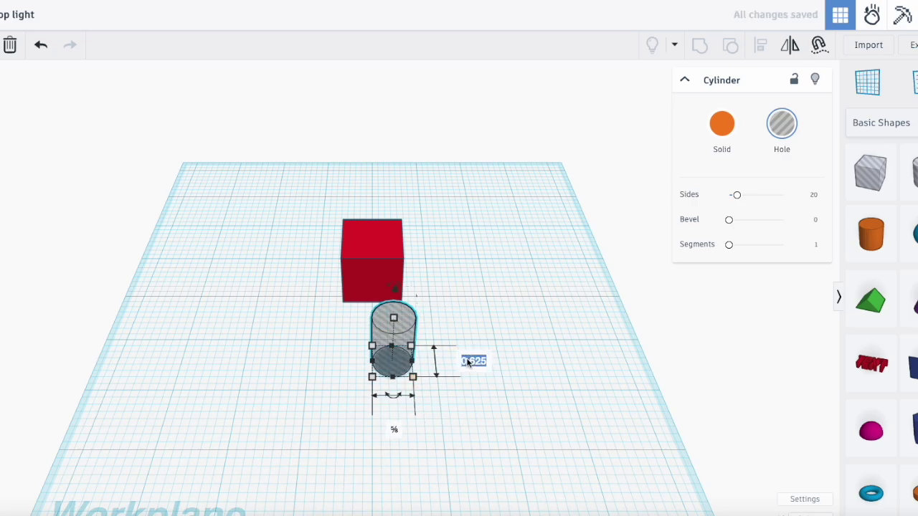
pyautogui.write('0.625')
pyautogui.write('.3')
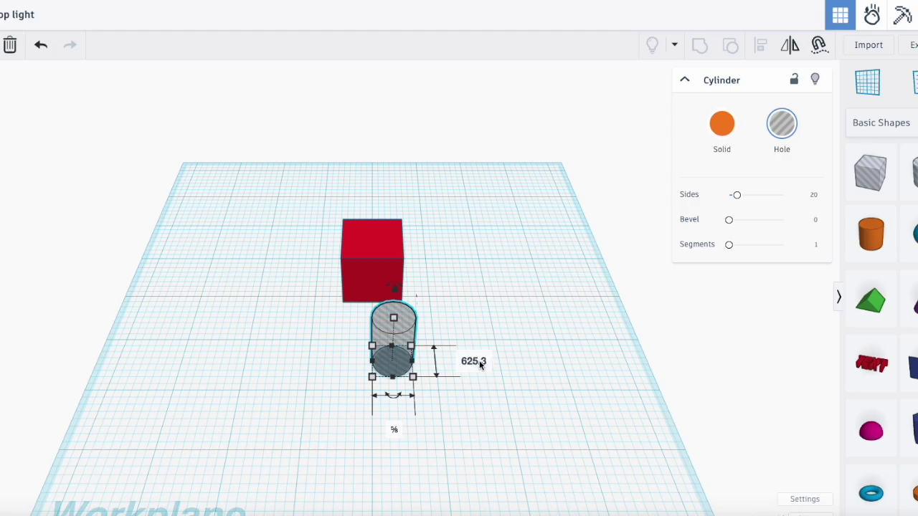
pyautogui.press('BackSpace')
pyautogui.press('BackSpace')
pyautogui.press('BackSpace')
pyautogui.press('BackSpace')
pyautogui.press('BackSpace')
pyautogui.press('BackSpace')
pyautogui.press('BackSpace')
pyautogui.write('5.3')
pyautogui.press('Return')
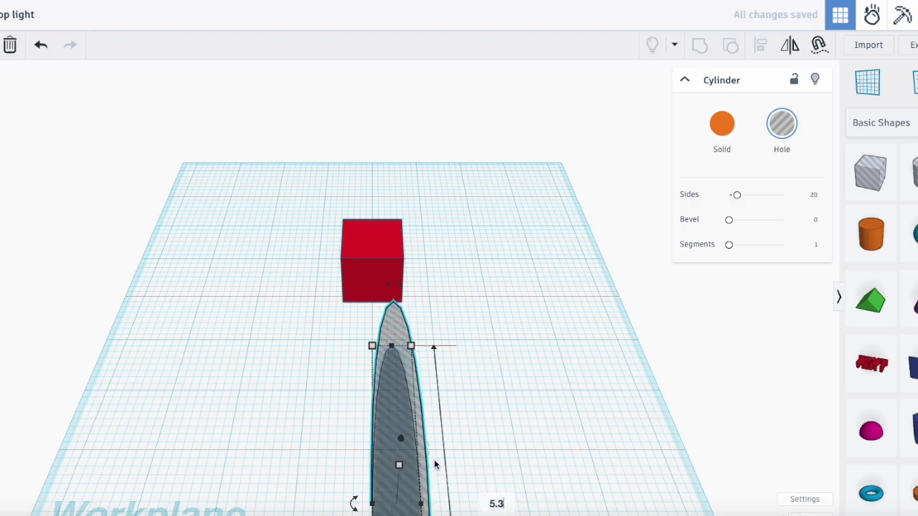
pyautogui.press('BackSpace')
pyautogui.press('BackSpace')
pyautogui.press('BackSpace')
# Switch the workspace units to millimeters and close the workspace settings.
pyautogui.click(803, 498)
pyautogui.click(502, 297)
pyautogui.click(473, 318)
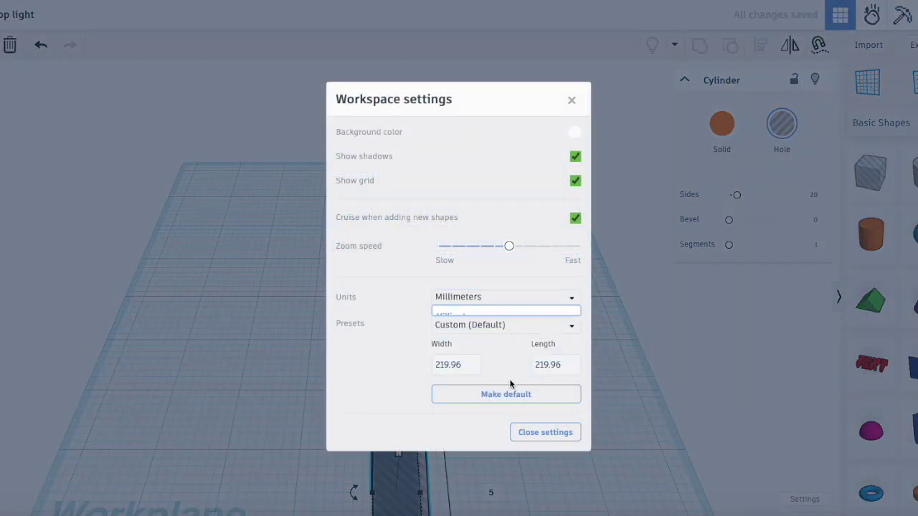
pyautogui.click(651, 432)
# Set the cylinder hole's depth and width to 5.3 mm each.
pyautogui.click(494, 492)
pyautogui.press('BackSpace')
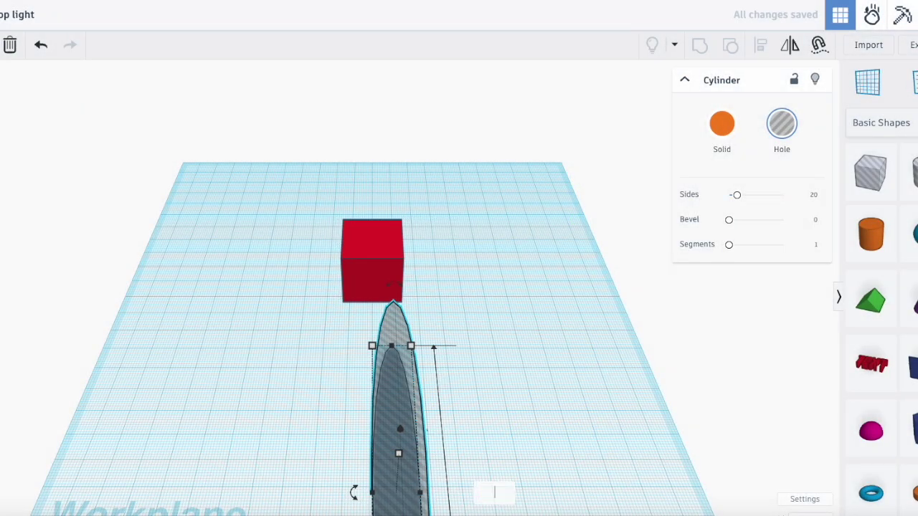
pyautogui.write('5.2')
pyautogui.press('BackSpace')
pyautogui.write('3')
pyautogui.press('Return')
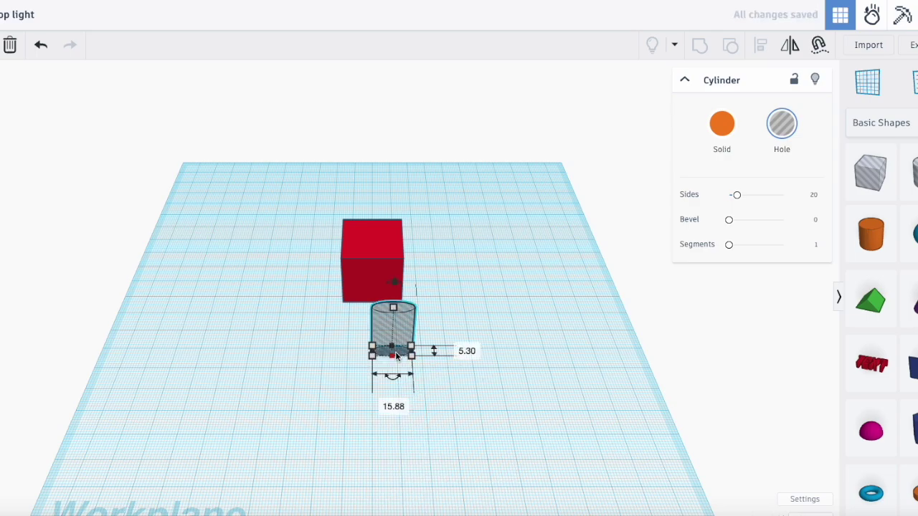
pyautogui.click(404, 406)
pyautogui.press('BackSpace')
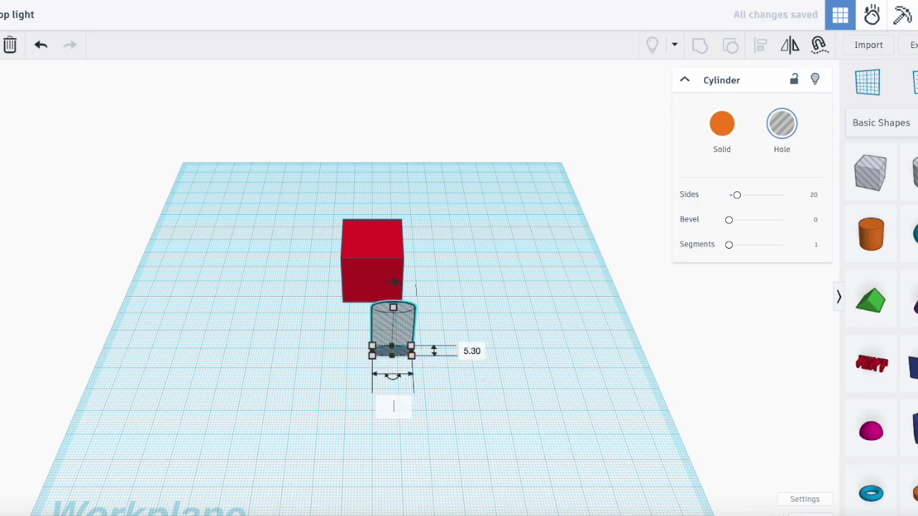
pyautogui.write('5.3')
pyautogui.press('Return')
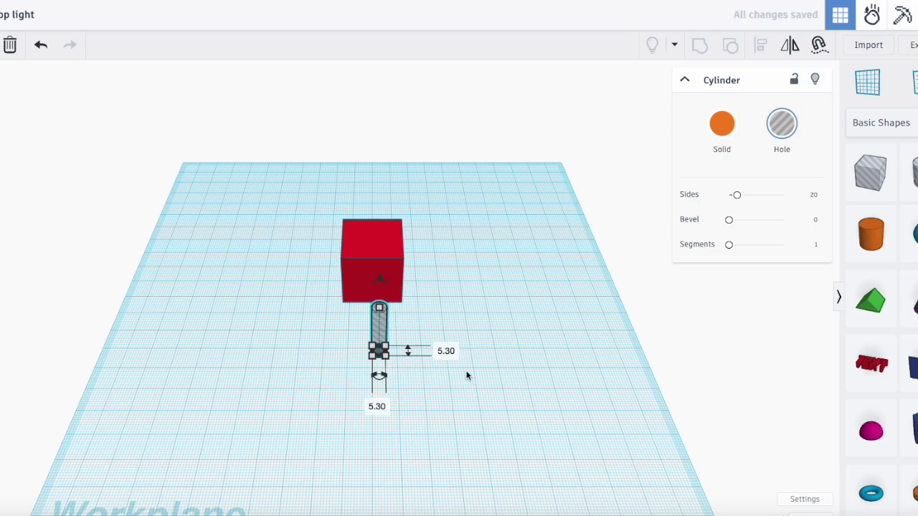
# Move the cylinder hole to the right of the red box and rotate it 90° so it lies horizontally.
pyautogui.moveTo(378, 326); pyautogui.dragTo(452, 327)
pyautogui.moveTo(464, 294); pyautogui.dragTo(469, 407)
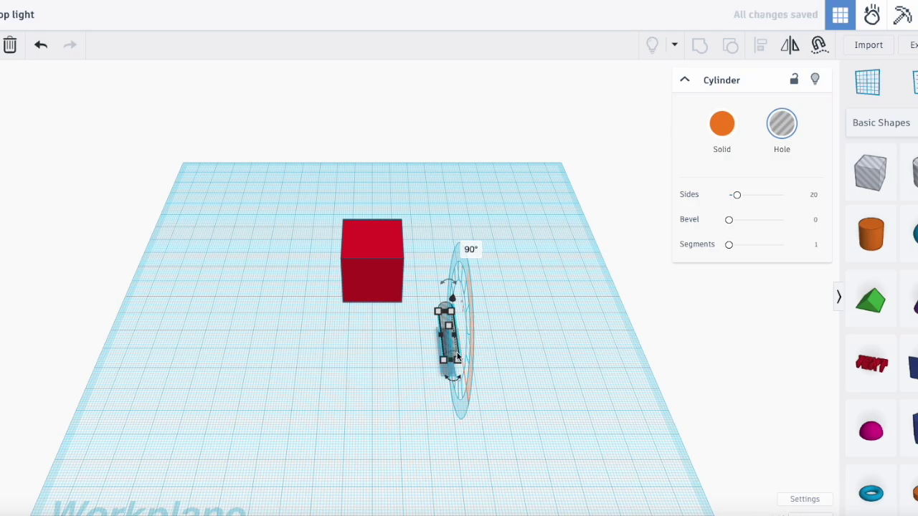
# Duplicate the horizontal cylinder hole twice and space the three holes side by side.
pyautogui.hotkey('ctrl', 'v')
pyautogui.hotkey('ctrl', 'v')
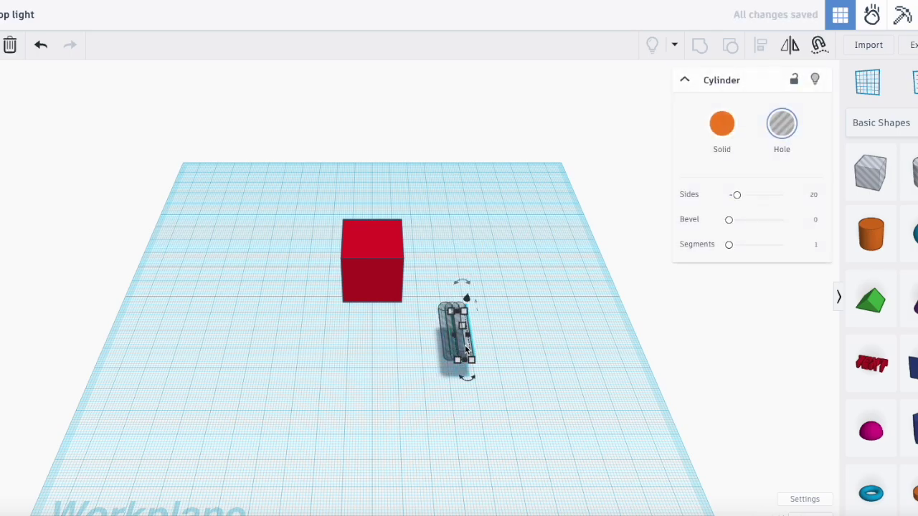
pyautogui.moveTo(471, 354); pyautogui.dragTo(492, 348)
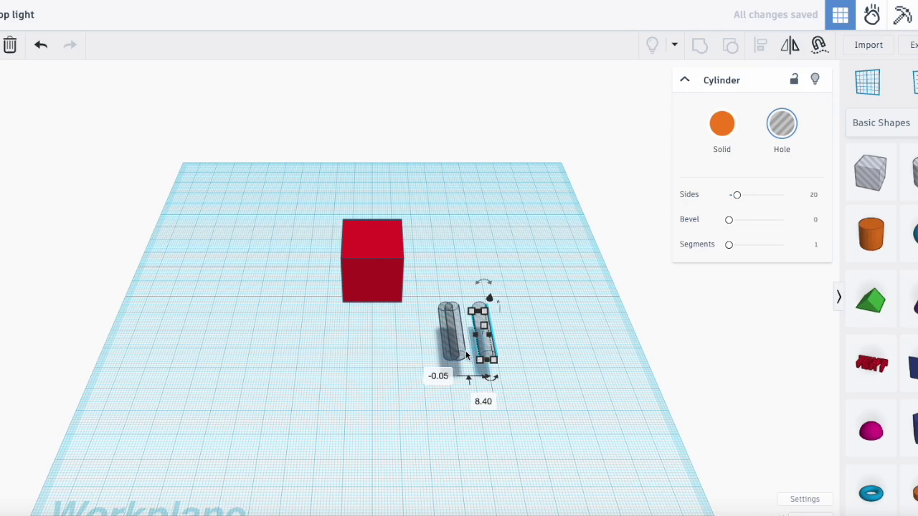
pyautogui.click(461, 352)
pyautogui.moveTo(461, 352); pyautogui.dragTo(519, 354)
# Set the red box's width to 15 mm.
pyautogui.click(390, 276)
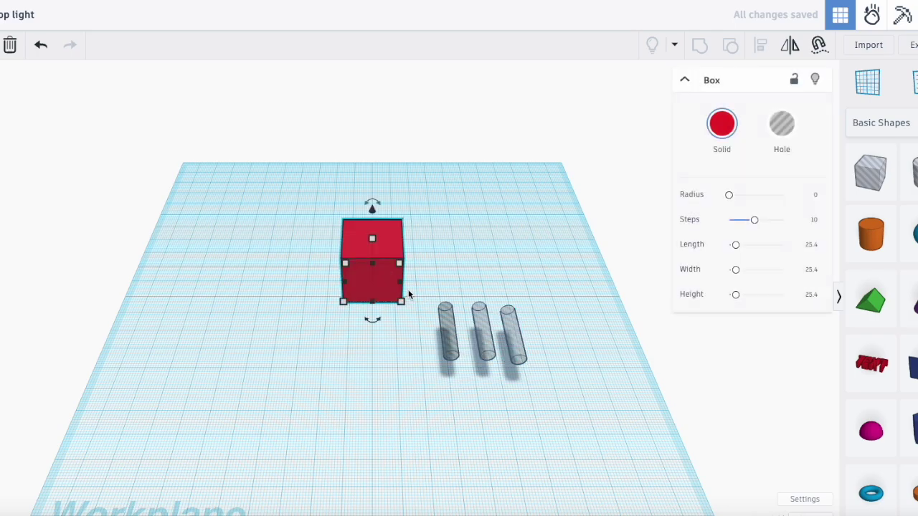
pyautogui.moveTo(401, 282); pyautogui.dragTo(387, 285)
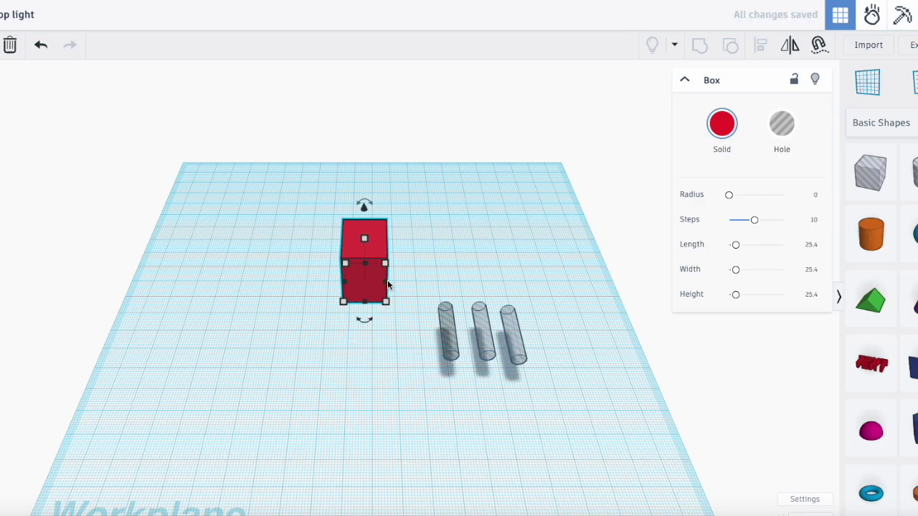
pyautogui.moveTo(388, 285)
pyautogui.click(364, 348)
pyautogui.press('BackSpace')
pyautogui.write('5')
pyautogui.press('BackSpace')
pyautogui.write('15')
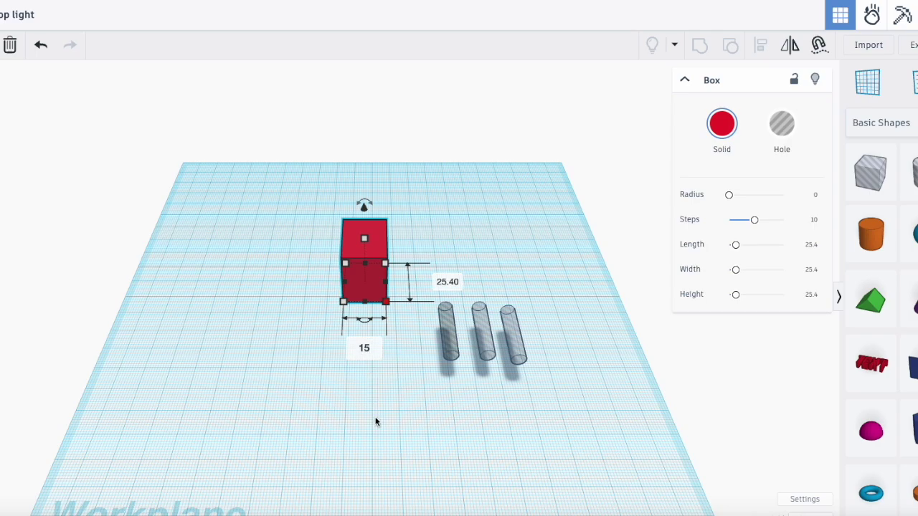
pyautogui.press('Return')
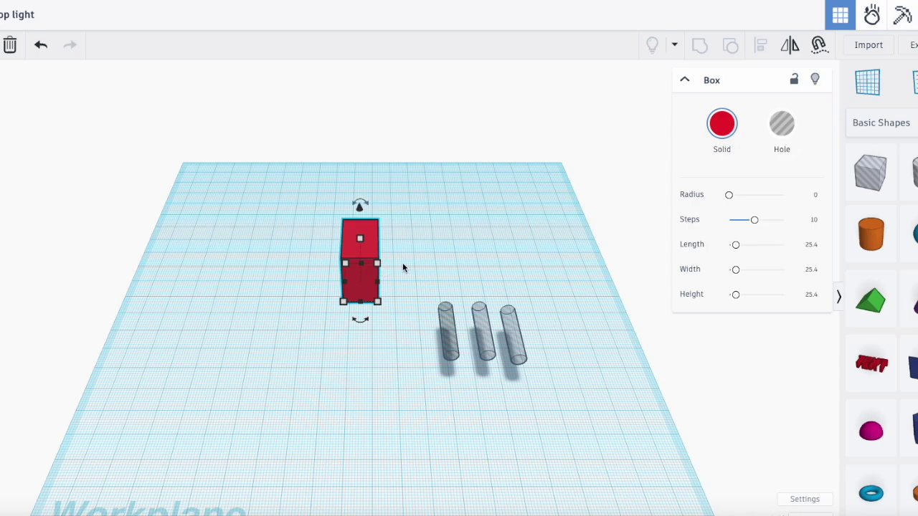
# Set the red box's depth to 11 mm and deselect it.
pyautogui.moveTo(378, 264)
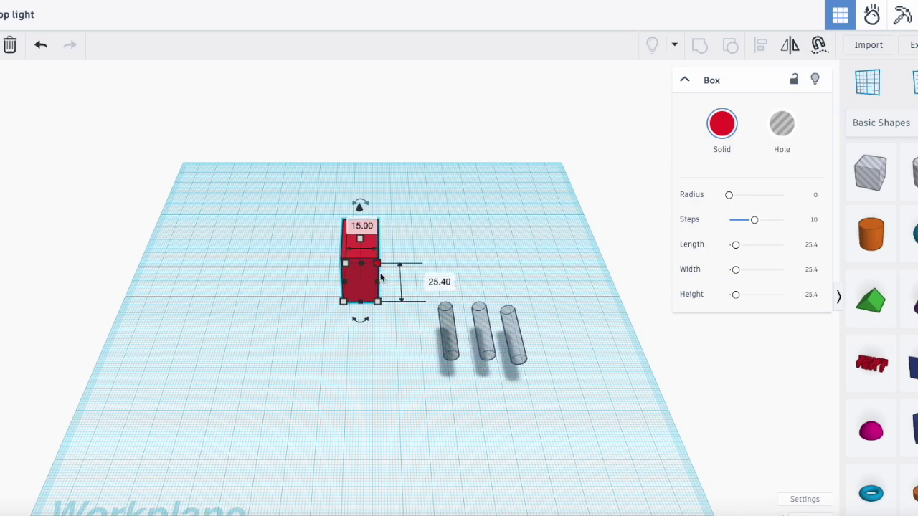
pyautogui.click(438, 281)
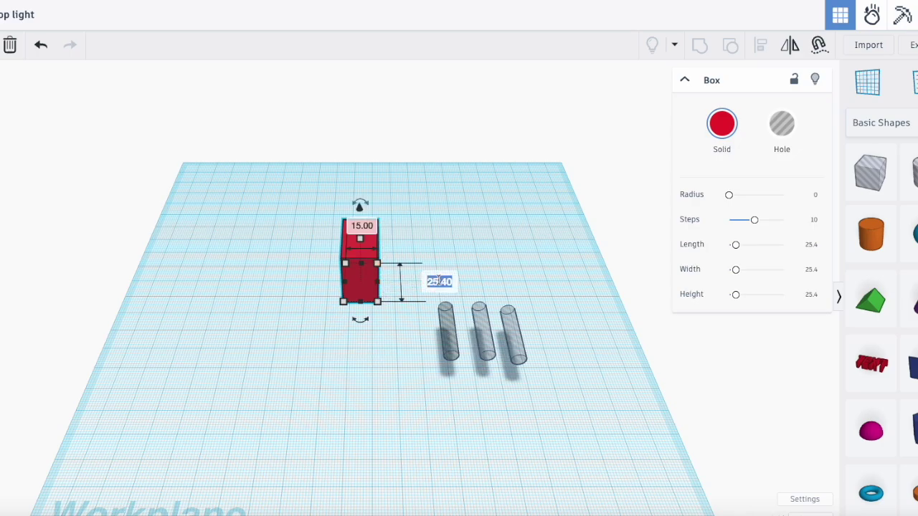
pyautogui.write('11')
pyautogui.press('Return')
pyautogui.click(494, 225)
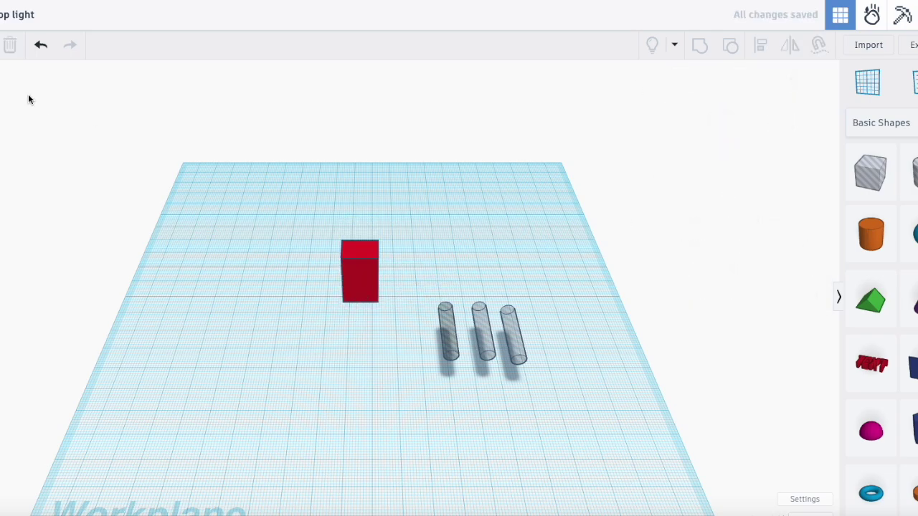
# Duplicate the red box and shape the copy into a thin upright strip at the box's front right corner.
pyautogui.moveTo(495, 225); pyautogui.dragTo(494, 184, button='right')
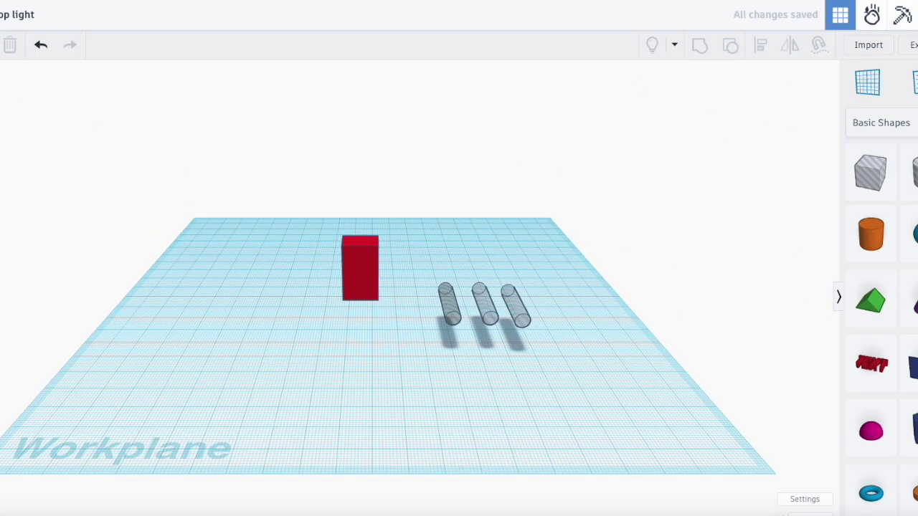
pyautogui.click(345, 284)
pyautogui.press('super+v')
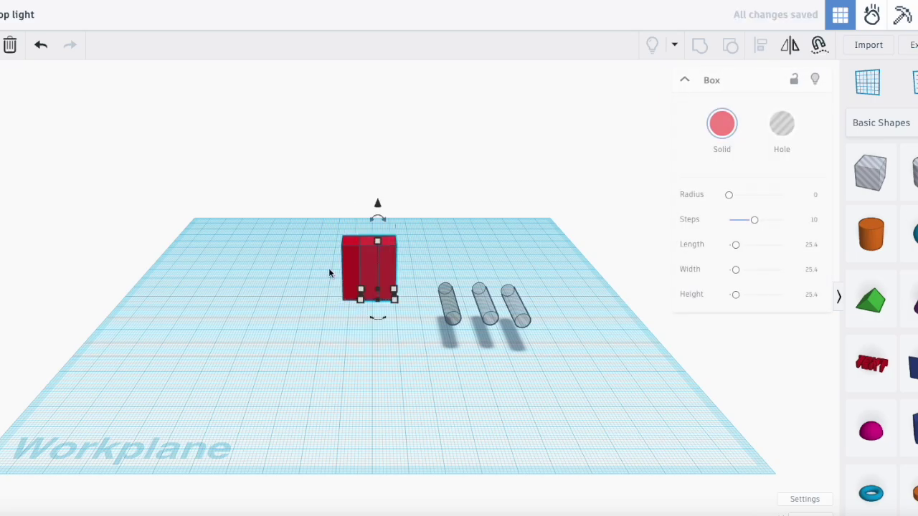
pyautogui.moveTo(393, 288); pyautogui.dragTo(367, 295)
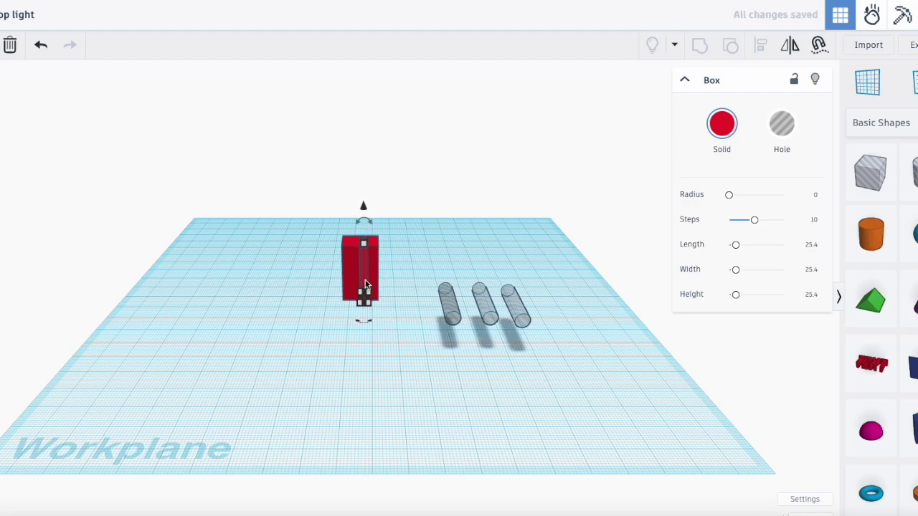
pyautogui.moveTo(365, 284); pyautogui.dragTo(373, 284)
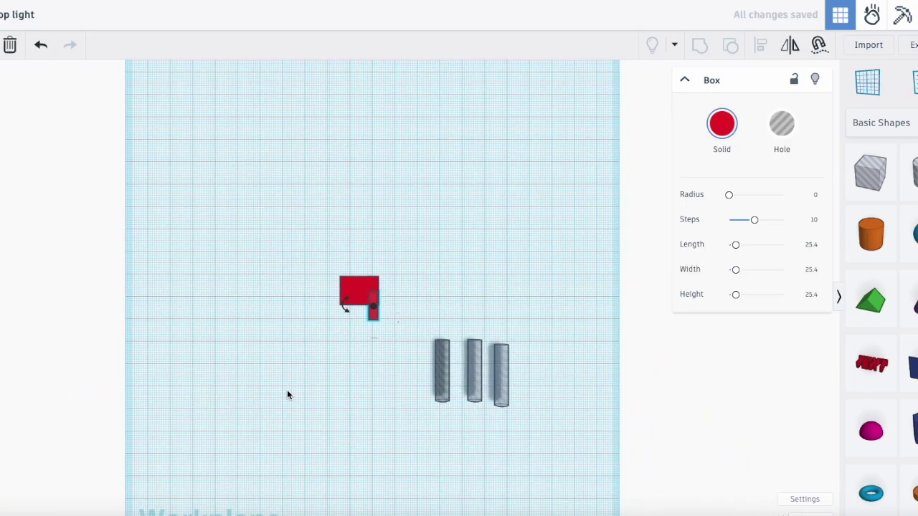
# Nudge the thin strip back into the box so that it protrudes 3 mm from the front face.
pyautogui.click(287, 390)
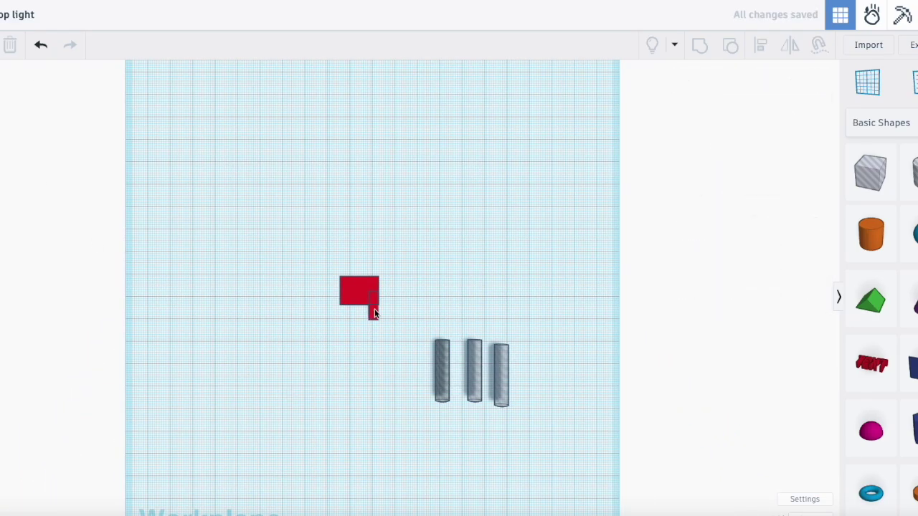
pyautogui.click(374, 314)
pyautogui.press('Up')
pyautogui.press('Up')
pyautogui.press('Up')
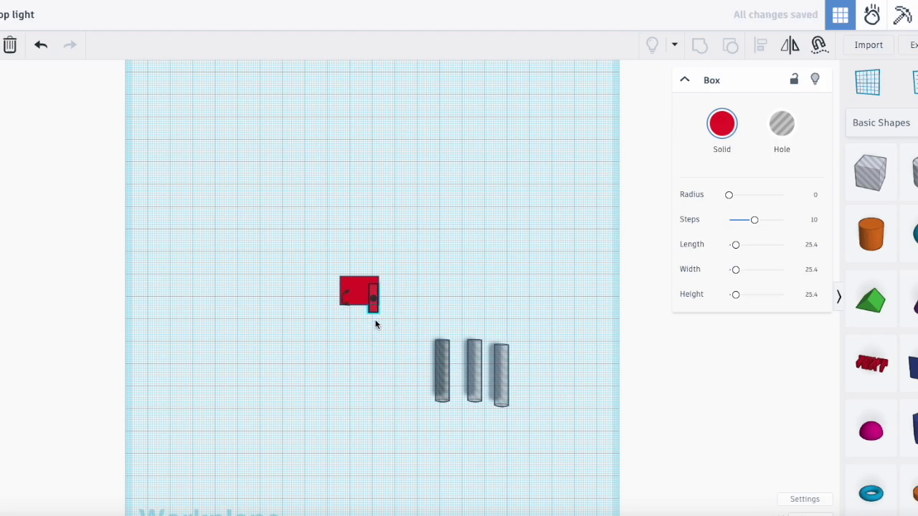
# Duplicate the thin strip and align the copy with the left edge of the box's front face.
pyautogui.press('Right')
pyautogui.press('Right')
pyautogui.press('Left')
pyautogui.press('Left')
pyautogui.press('Left')
pyautogui.press('Left')
pyautogui.press('Left')
pyautogui.press('Left')
pyautogui.press('Left')
pyautogui.press('Left')
pyautogui.press('Left')
pyautogui.press('Left')
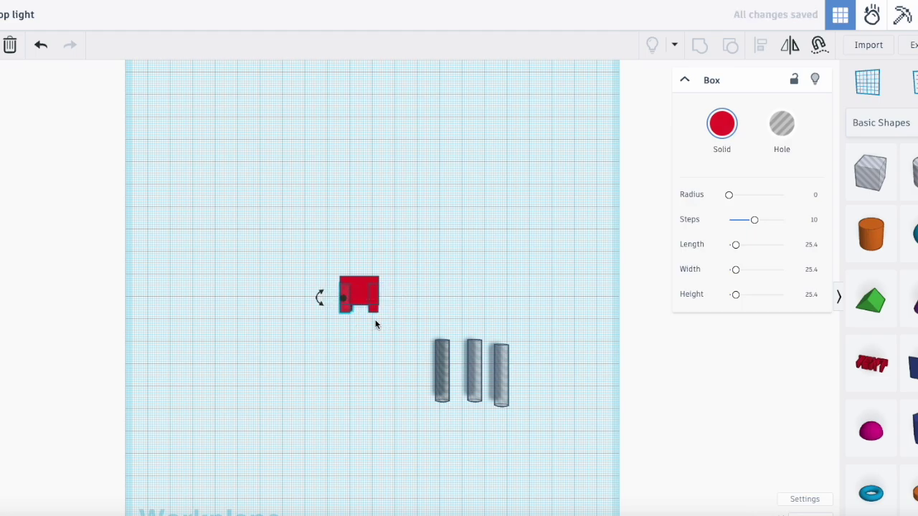
pyautogui.click(375, 325)
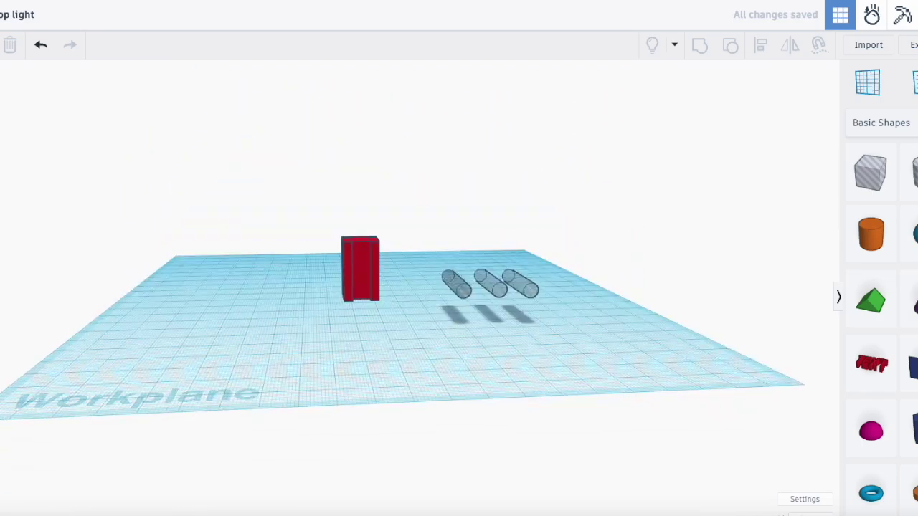
# Enlarge the box and both strips together to about 20.7 mm wide and 19.8 mm deep.
pyautogui.moveTo(1, 79); pyautogui.dragTo(28, 99)
pyautogui.click(372, 277)
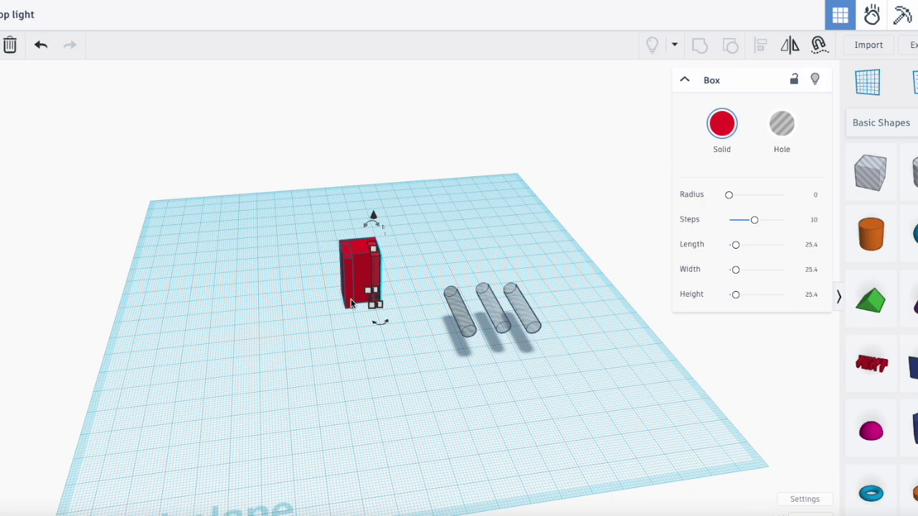
pyautogui.click(288, 177)
pyautogui.moveTo(337, 198); pyautogui.dragTo(388, 343)
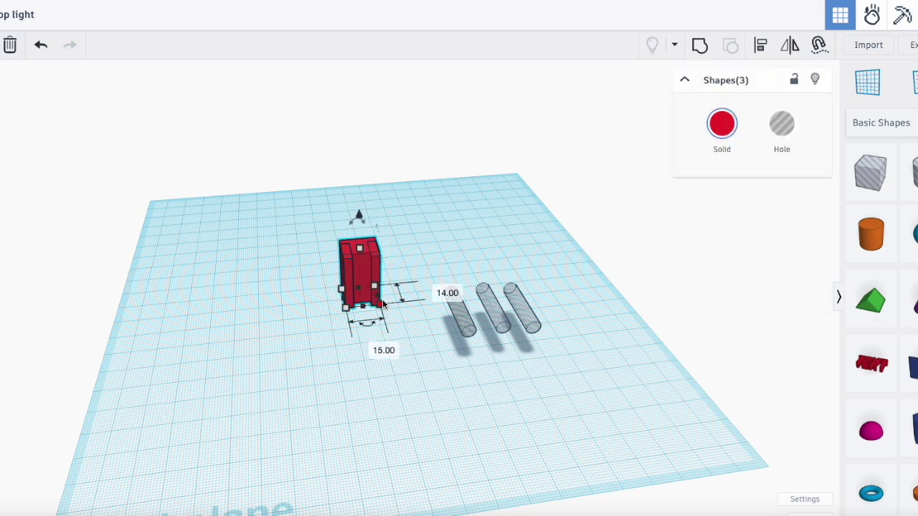
pyautogui.moveTo(384, 306); pyautogui.dragTo(399, 310)
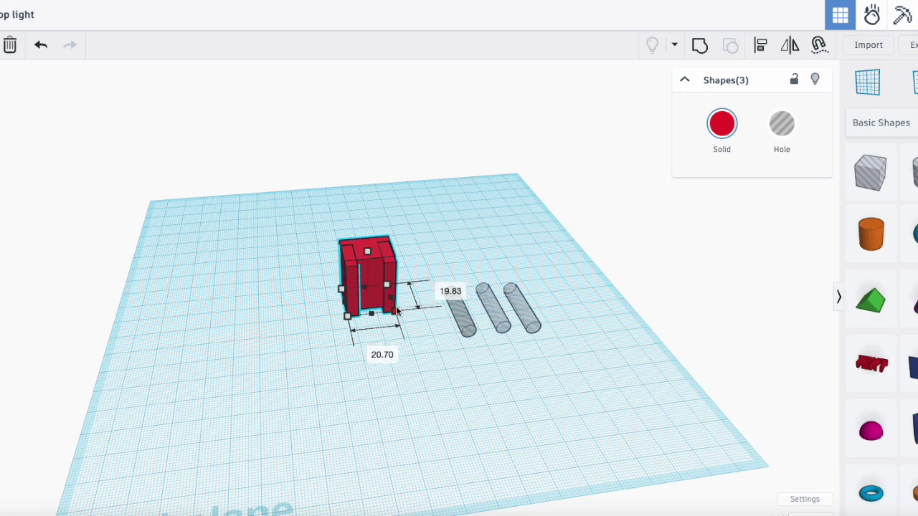
pyautogui.click(279, 319)
# Raise the height of the box and both strips together to 32 mm.
pyautogui.click(385, 265)
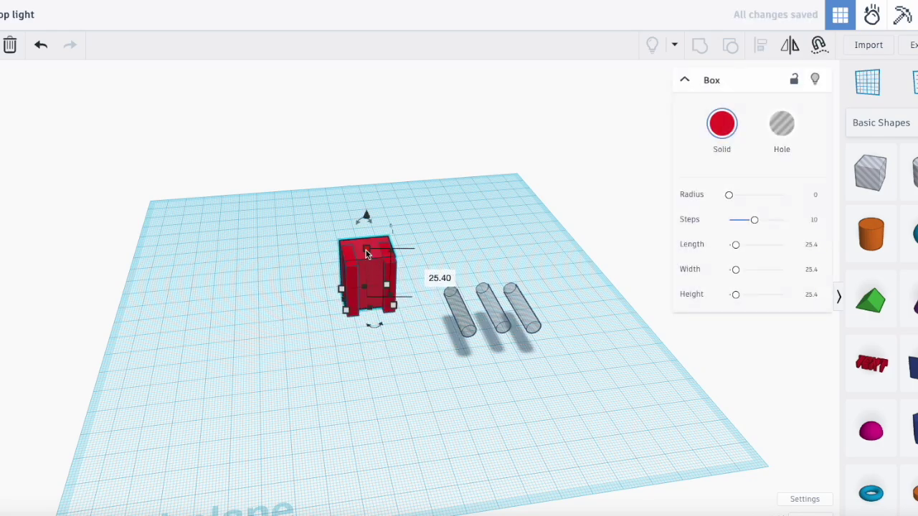
pyautogui.moveTo(306, 235); pyautogui.dragTo(422, 328)
pyautogui.moveTo(367, 251); pyautogui.dragTo(368, 237)
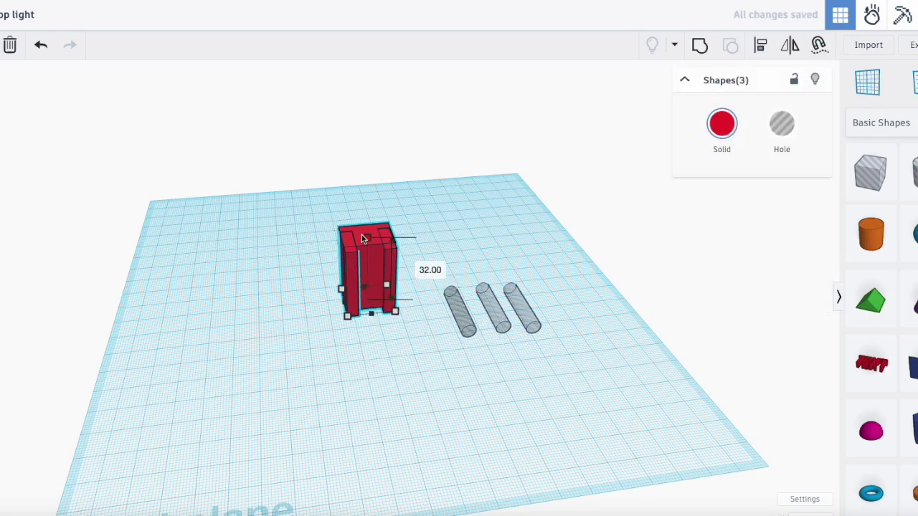
pyautogui.click(282, 269)
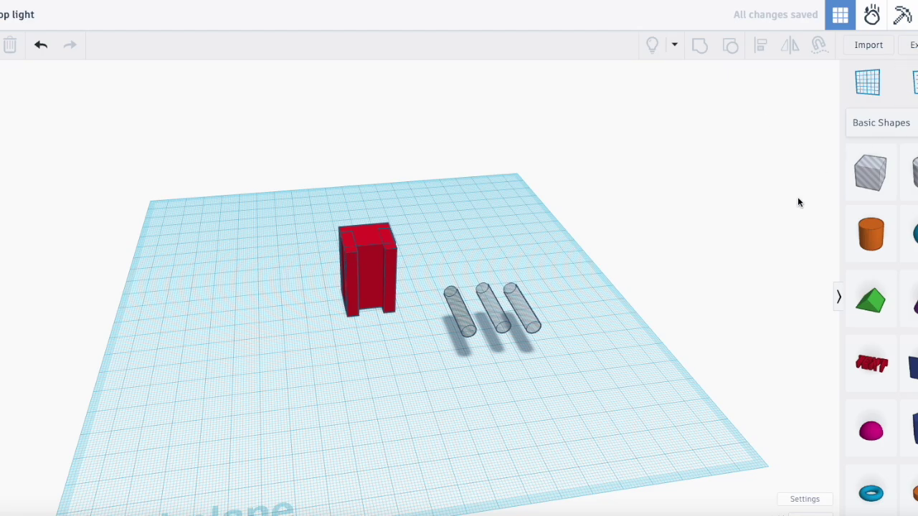
# Duplicate the right front strip, rotate the copy 90 degrees to lie horizontally, and lower it onto the workplane.
pyautogui.click(387, 293)
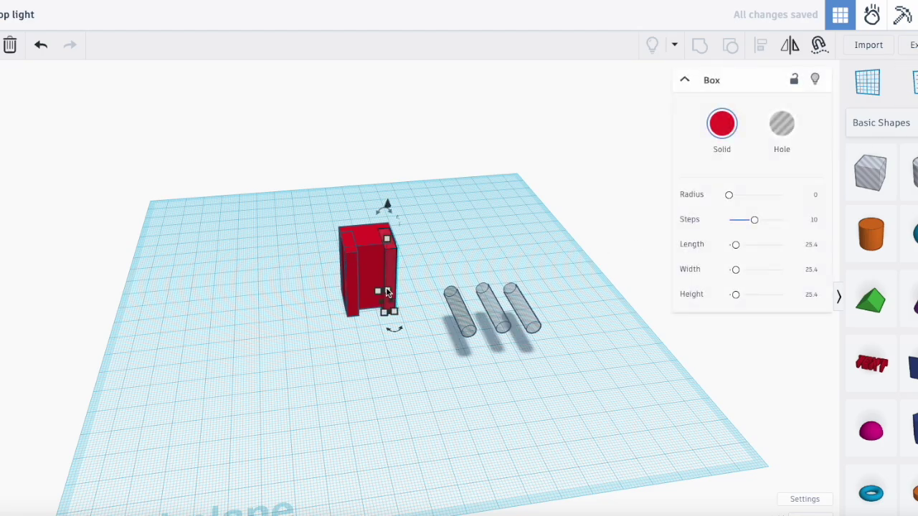
pyautogui.press('Right')
pyautogui.press('Right')
pyautogui.moveTo(386, 218); pyautogui.dragTo(484, 252)
pyautogui.moveTo(396, 237); pyautogui.dragTo(394, 264)
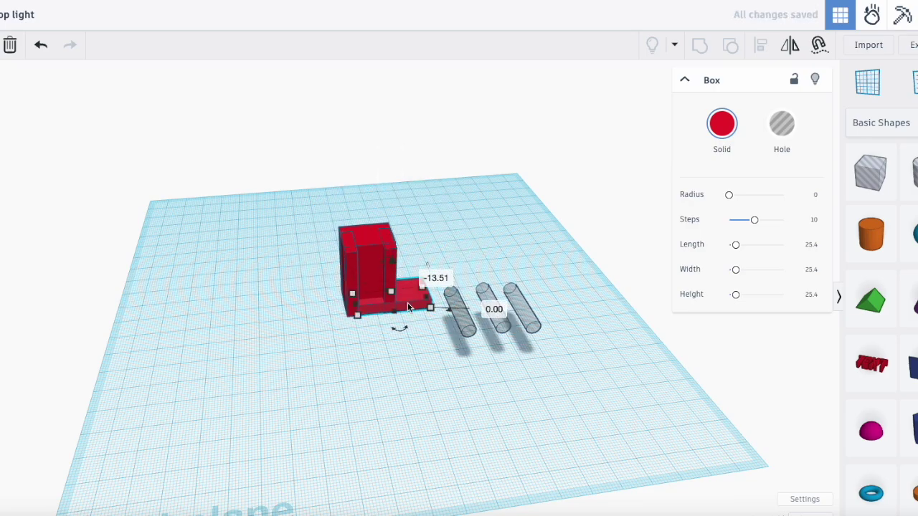
# Shorten the horizontal strip to about 20.1 mm and nudge it sideways to line up with the base of the box's front face.
pyautogui.moveTo(403, 304); pyautogui.dragTo(393, 305)
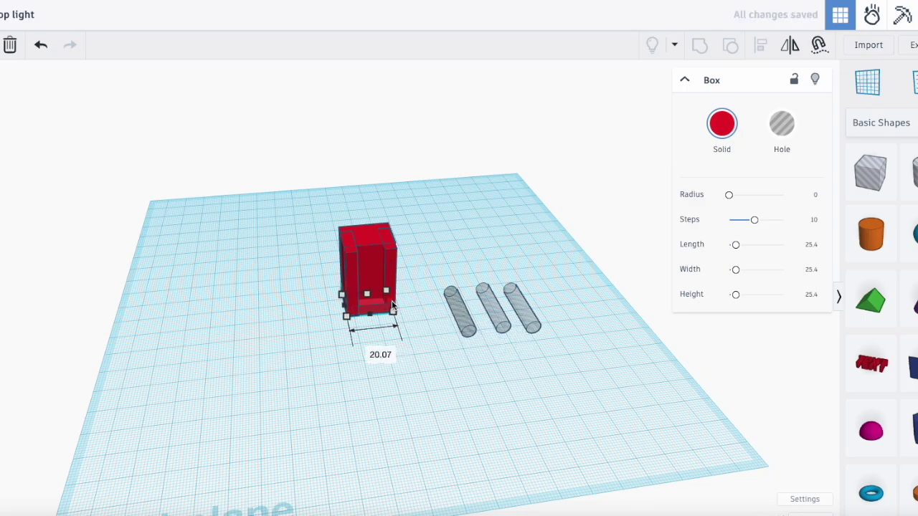
pyautogui.click(451, 305)
pyautogui.click(362, 307)
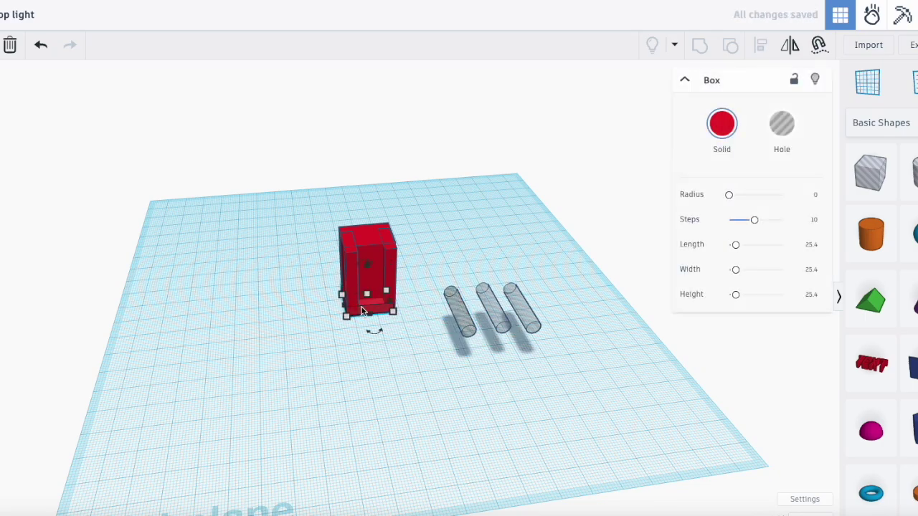
pyautogui.press('Right')
pyautogui.press('Right')
pyautogui.press('Right')
pyautogui.press('Right')
pyautogui.press('Right')
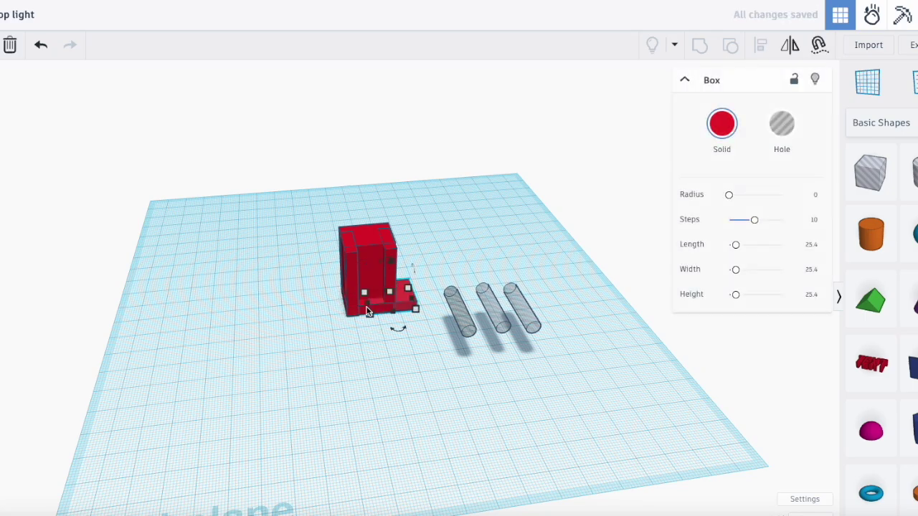
pyautogui.press('Left')
pyautogui.press('Left')
pyautogui.press('Left')
pyautogui.press('Left')
pyautogui.press('Left')
pyautogui.press('Left')
pyautogui.press('Left')
pyautogui.press('Left')
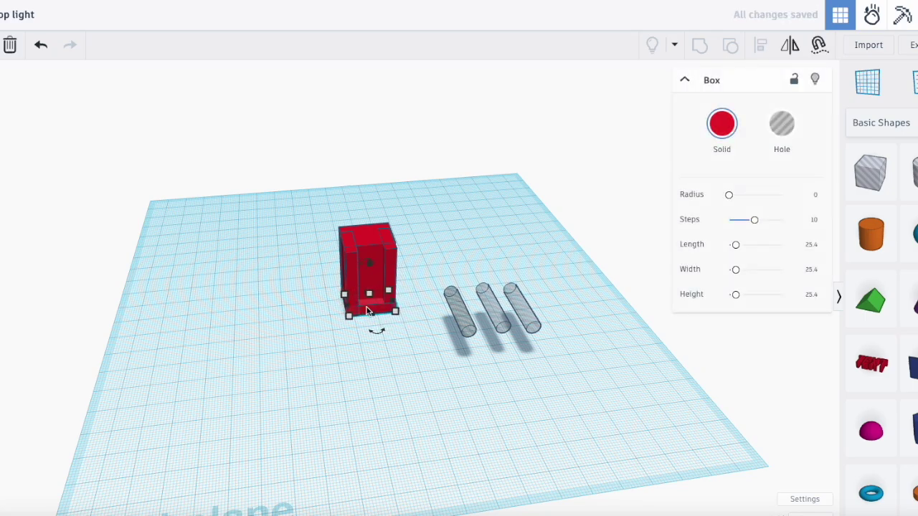
pyautogui.press('Right')
# Duplicate the horizontal strip at the top of the front face, 30 mm above the workplane, and make both horizontal strips 2 mm high.
pyautogui.moveTo(371, 266); pyautogui.dragTo(359, 205)
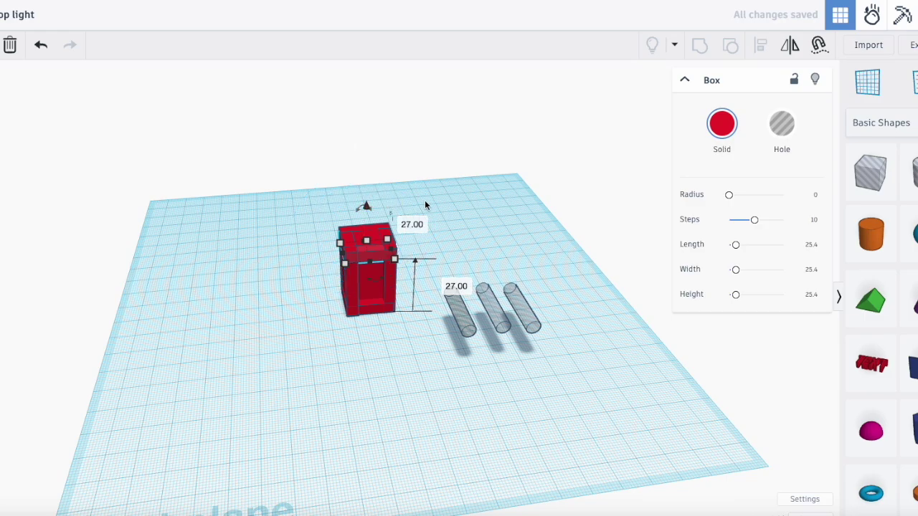
pyautogui.click(439, 236)
pyautogui.click(368, 241)
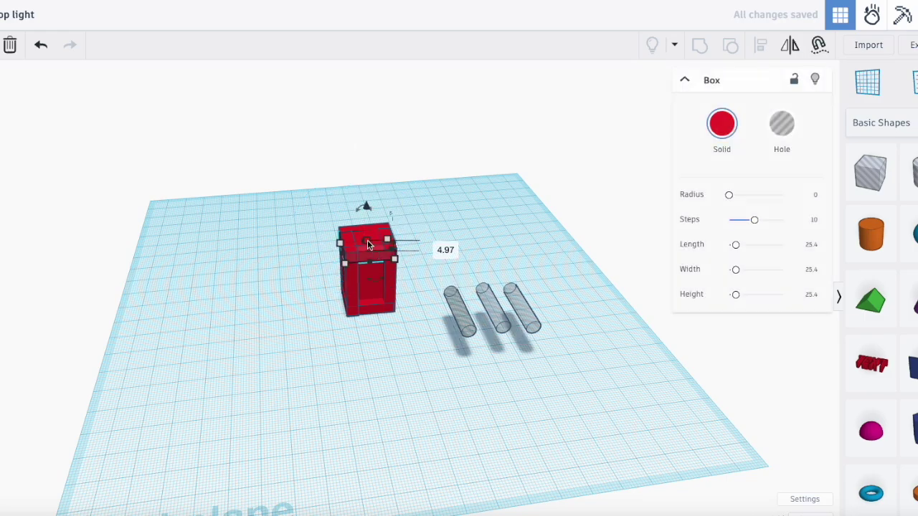
pyautogui.moveTo(367, 242); pyautogui.dragTo(366, 246)
pyautogui.moveTo(365, 210); pyautogui.dragTo(366, 208)
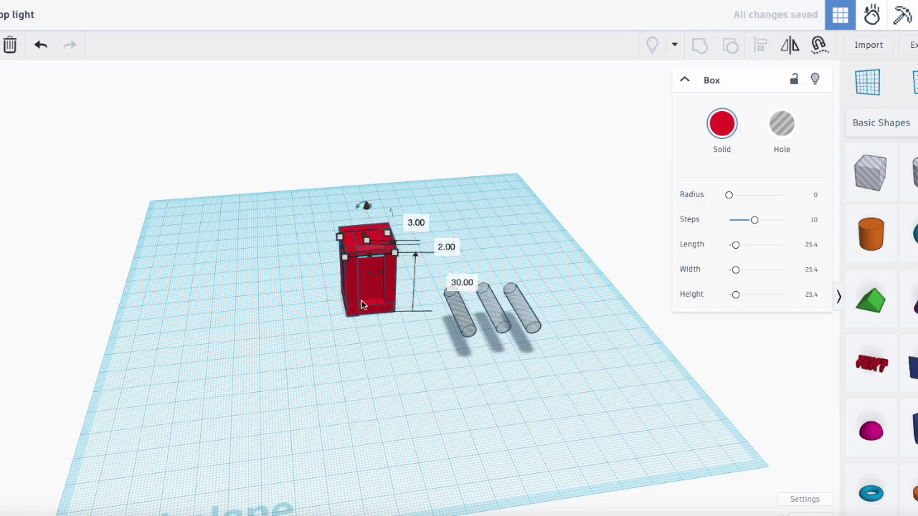
pyautogui.click(363, 303)
pyautogui.moveTo(366, 291); pyautogui.dragTo(366, 295)
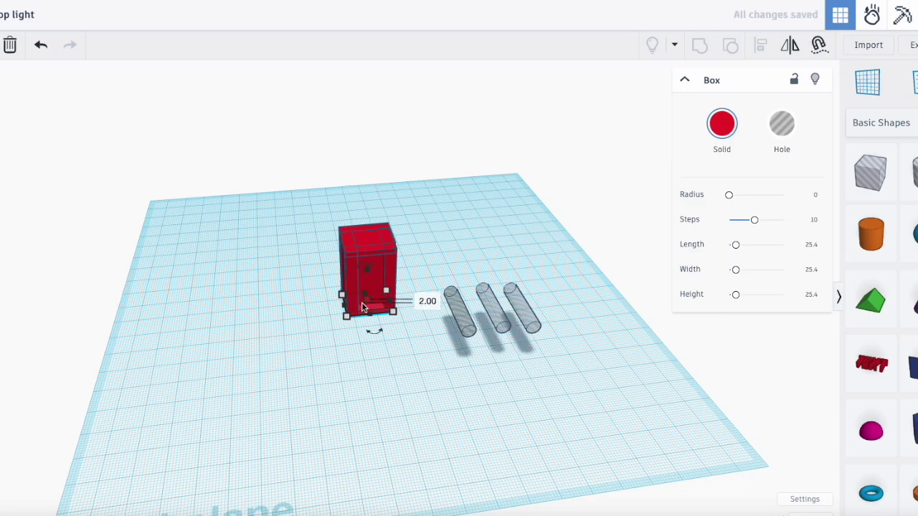
# Set the width of the left front strip to 2 mm.
pyautogui.click(347, 290)
pyautogui.moveTo(355, 302); pyautogui.dragTo(350, 306)
pyautogui.click(359, 358)
pyautogui.press('BackSpace')
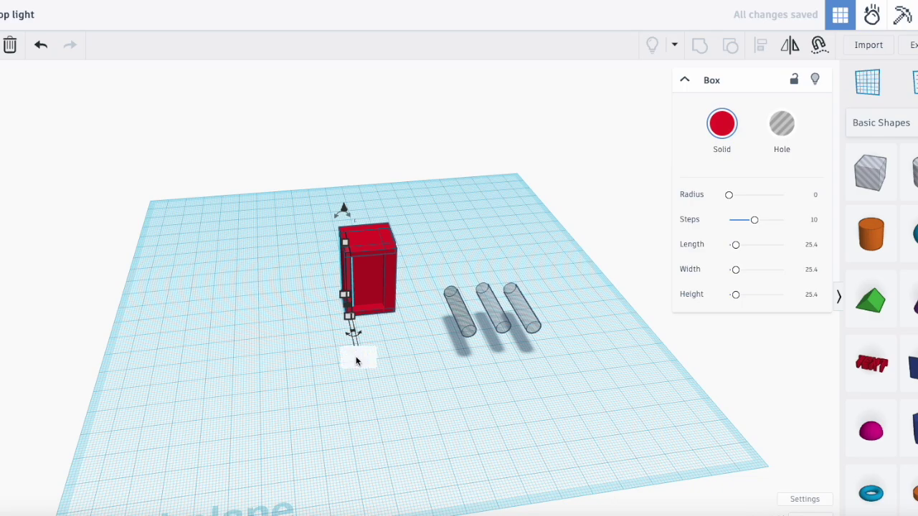
pyautogui.write('2')
pyautogui.press('Return')
# Set the width of the right front strip to 2 mm.
pyautogui.click(383, 305)
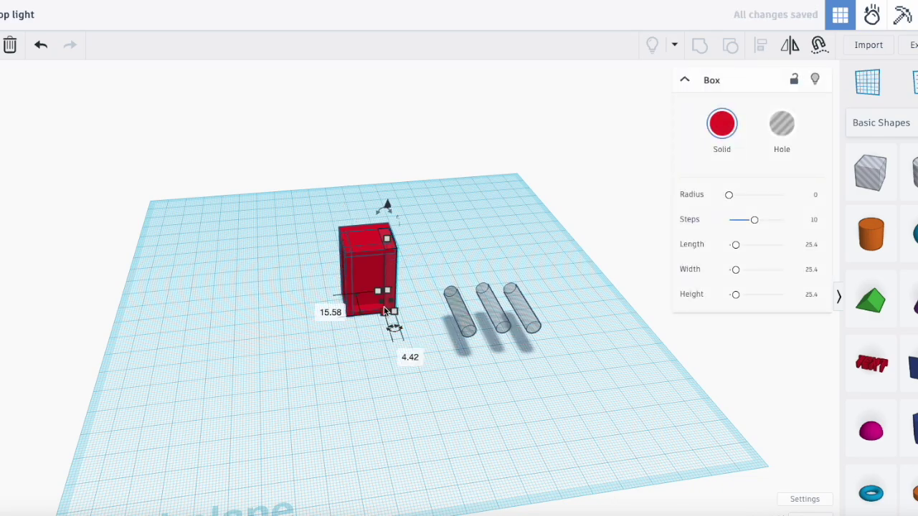
pyautogui.click(405, 356)
pyautogui.write('2')
pyautogui.press('Return')
pyautogui.click(341, 378)
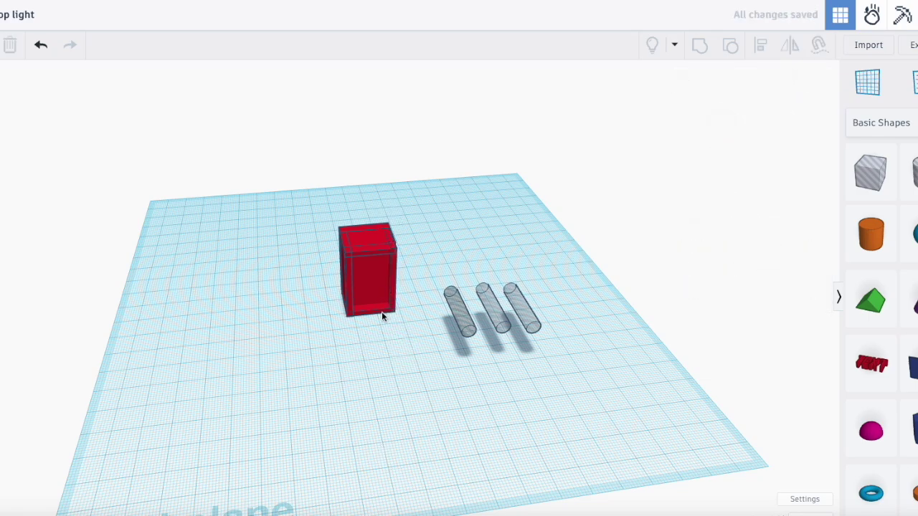
# Group the box with its four front strips and make the group slightly narrower, keeping its depth at 19.82 mm.
pyautogui.click(374, 285)
pyautogui.moveTo(320, 179); pyautogui.dragTo(416, 345)
pyautogui.click(700, 44)
pyautogui.click(417, 405)
pyautogui.click(391, 287)
pyautogui.moveTo(389, 296); pyautogui.dragTo(381, 287)
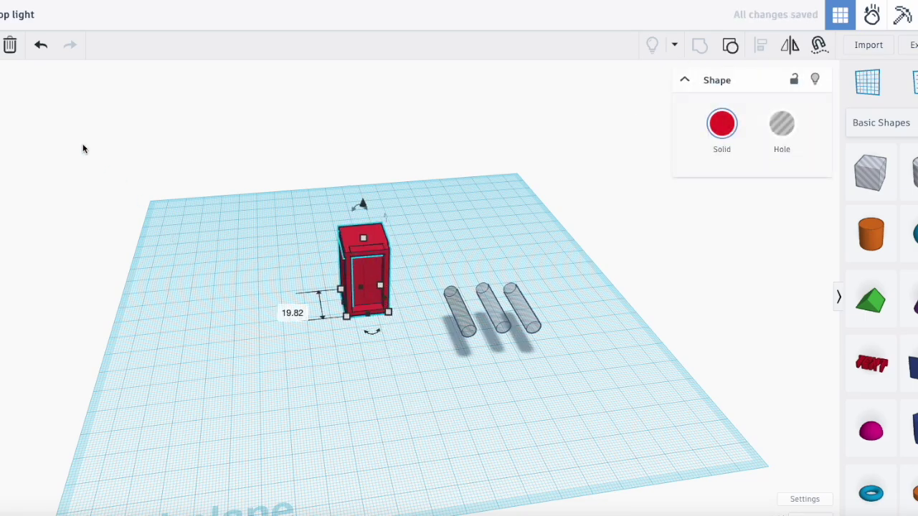
# Ungroup the red housing into the box and its separate front strips.
pyautogui.moveTo(165, 402); pyautogui.dragTo(164, 366, button='right')
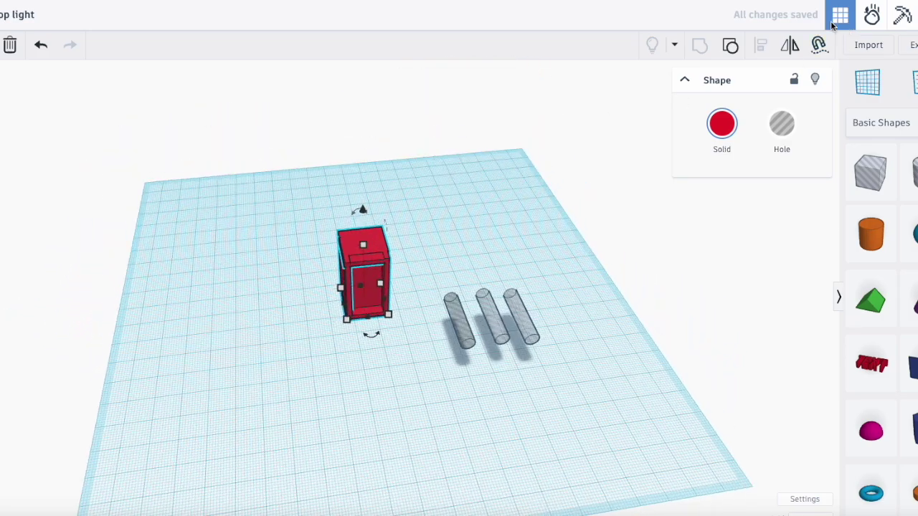
pyautogui.click(730, 46)
pyautogui.click(420, 378)
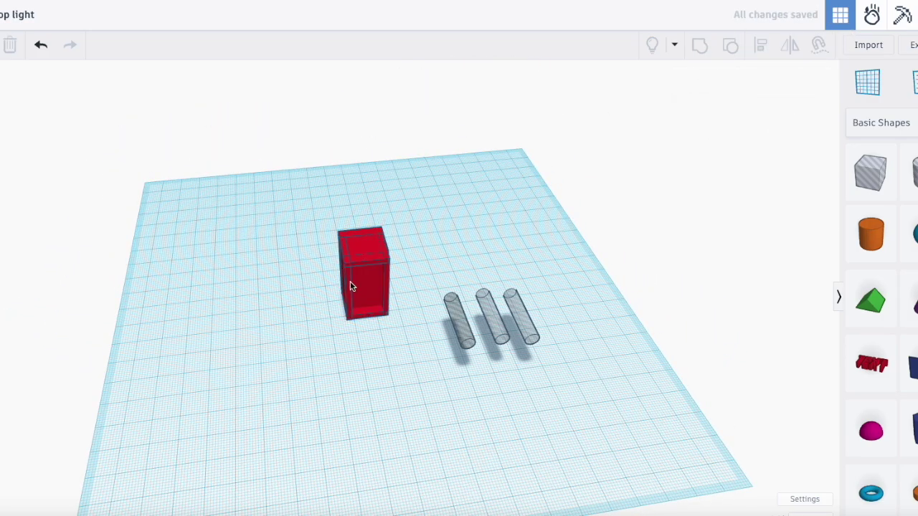
# Set the width of the left front strip back to 2 mm on the narrowed housing.
pyautogui.click(348, 292)
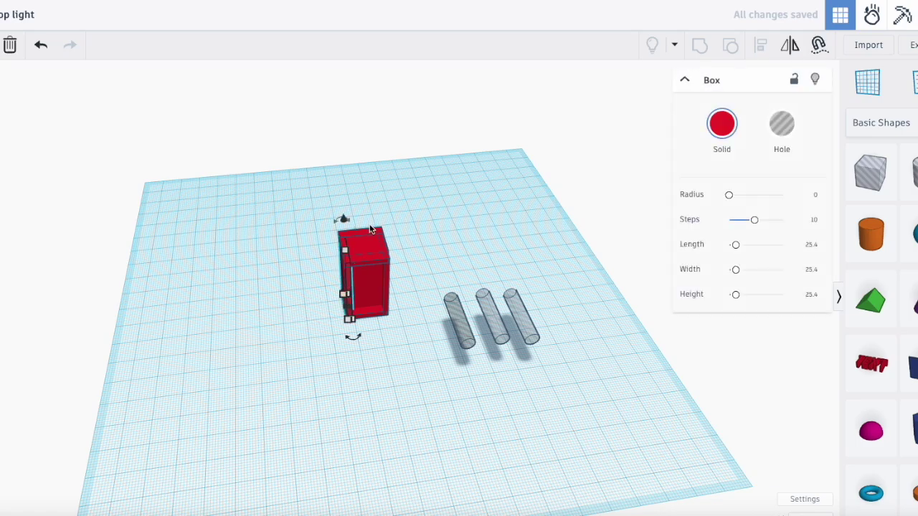
pyautogui.moveTo(353, 337)
pyautogui.mouseDown(button='right')
pyautogui.moveTo(379, 339)
pyautogui.moveTo(406, 297)
pyautogui.moveTo(414, 314)
pyautogui.moveTo(401, 333)
pyautogui.moveTo(411, 322)
pyautogui.moveTo(391, 328)
pyautogui.moveTo(346, 301)
pyautogui.moveTo(350, 332)
pyautogui.mouseUp(button='right')
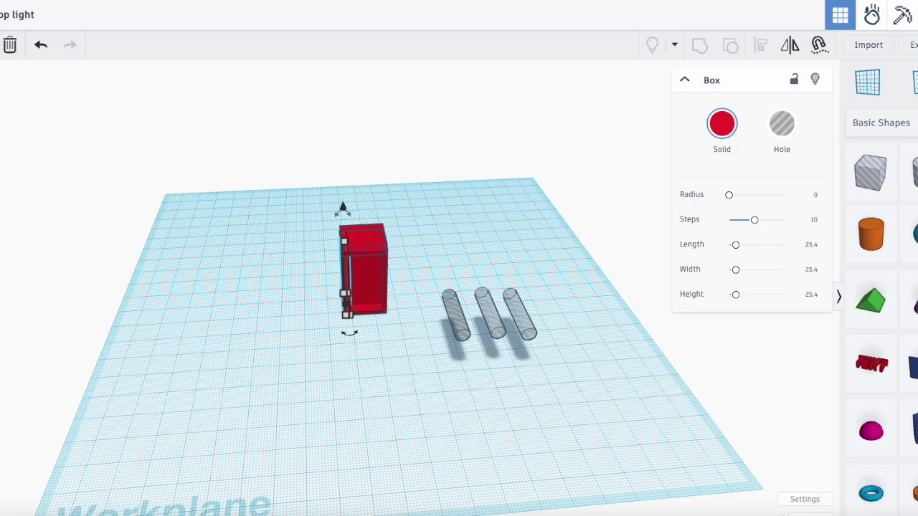
pyautogui.click(254, 242)
pyautogui.click(345, 279)
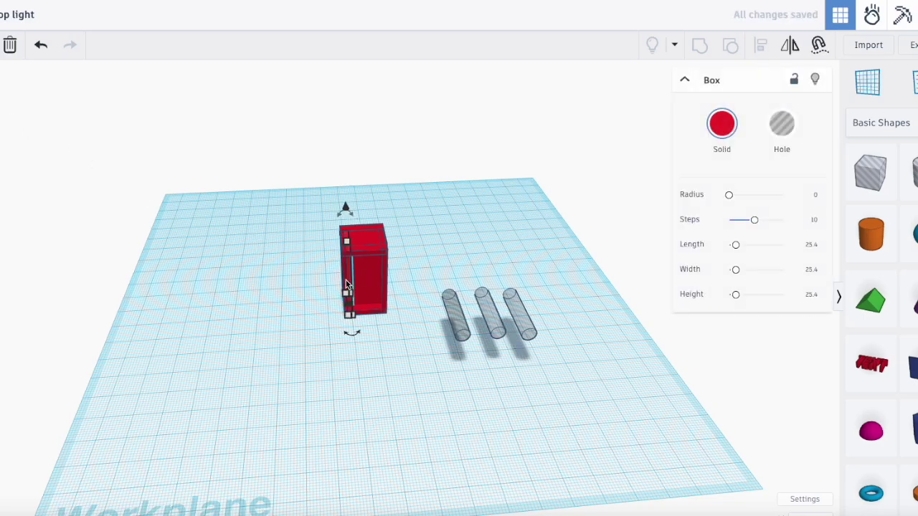
pyautogui.click(261, 240)
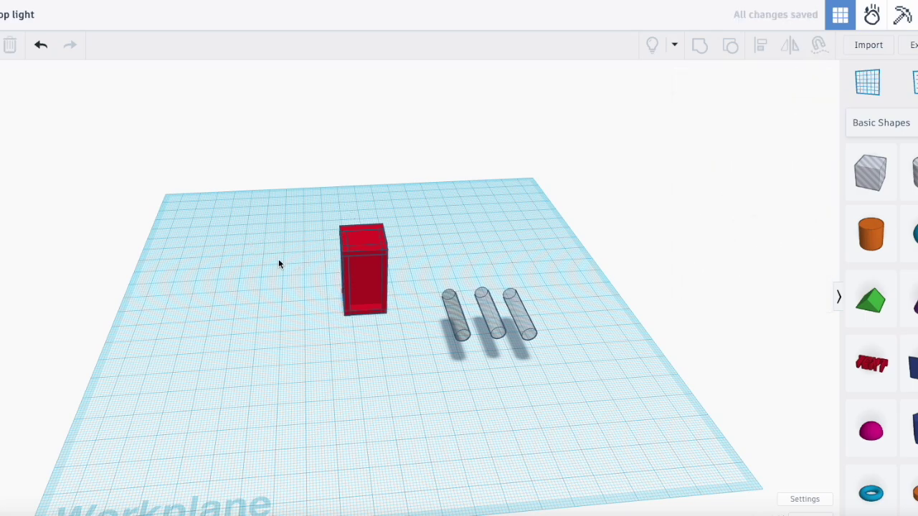
pyautogui.moveTo(4, 93); pyautogui.dragTo(124, 131)
pyautogui.scroll(3, 423, 337)
pyautogui.click(402, 251)
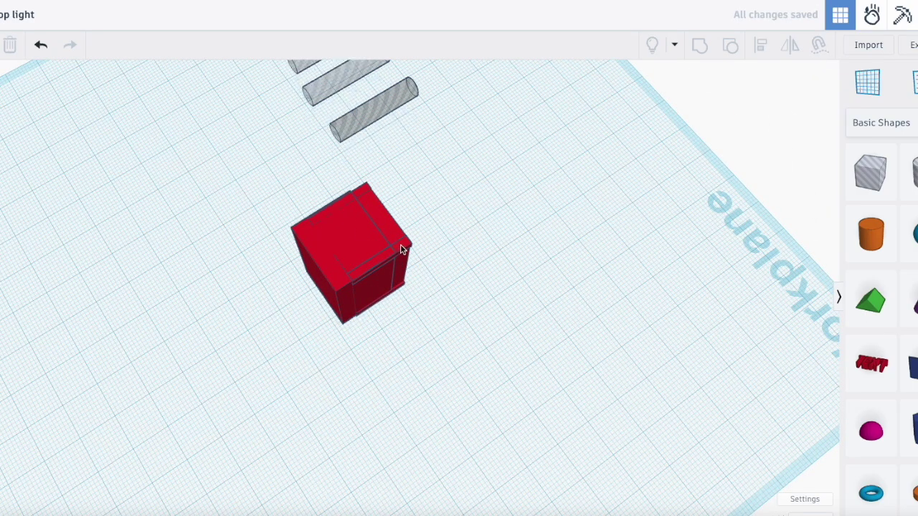
pyautogui.click(449, 297)
pyautogui.click(394, 274)
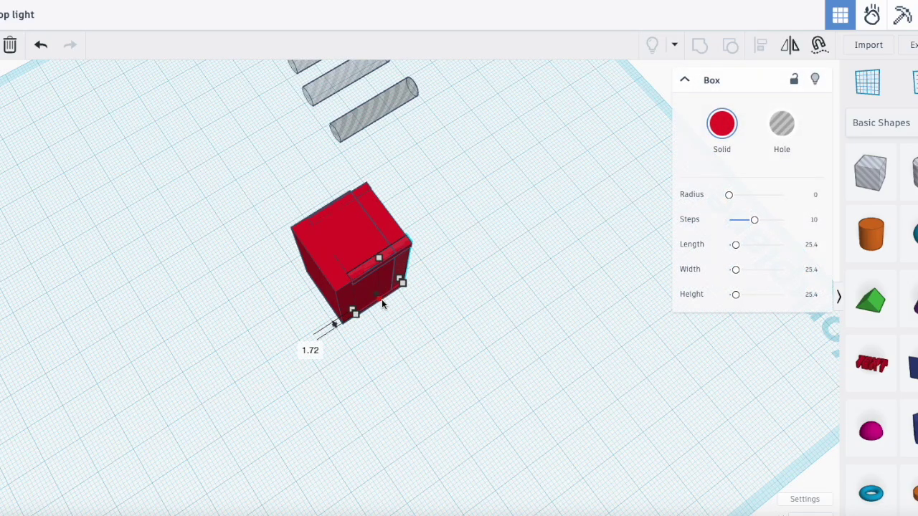
pyautogui.moveTo(382, 304); pyautogui.dragTo(383, 305)
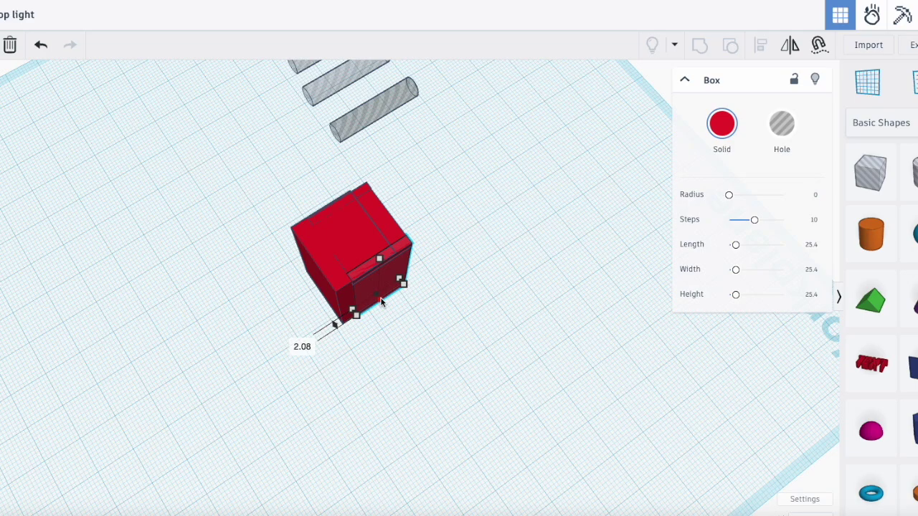
pyautogui.moveTo(383, 300); pyautogui.dragTo(380, 296)
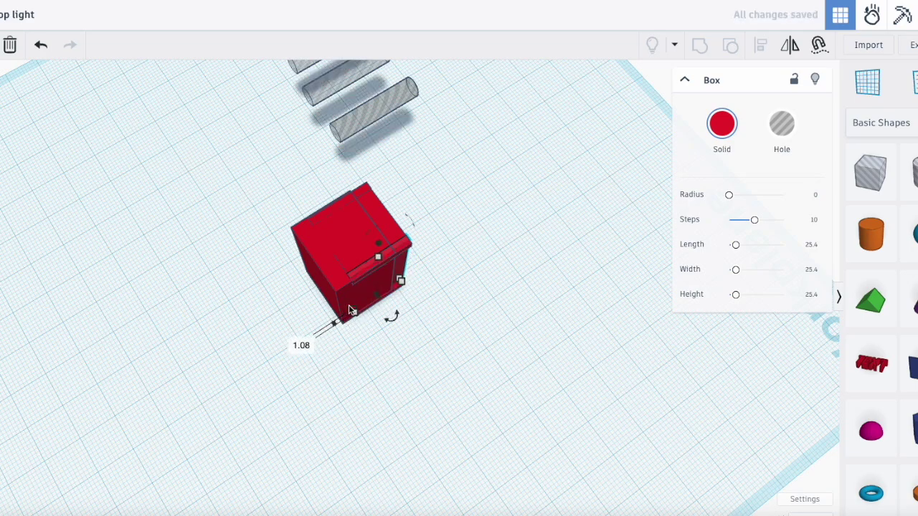
pyautogui.click(309, 342)
pyautogui.press('BackSpace')
pyautogui.press('Return')
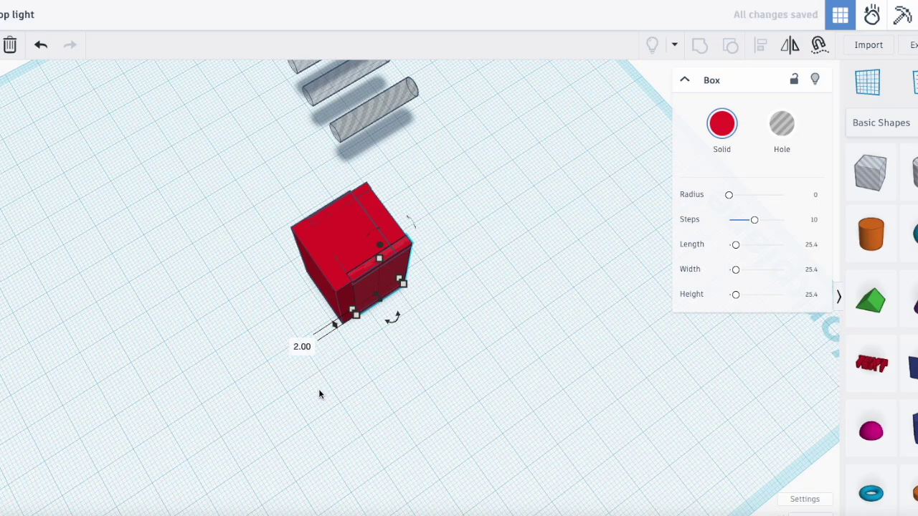
# Group the red box and its four front strips into one housing.
pyautogui.click(318, 389)
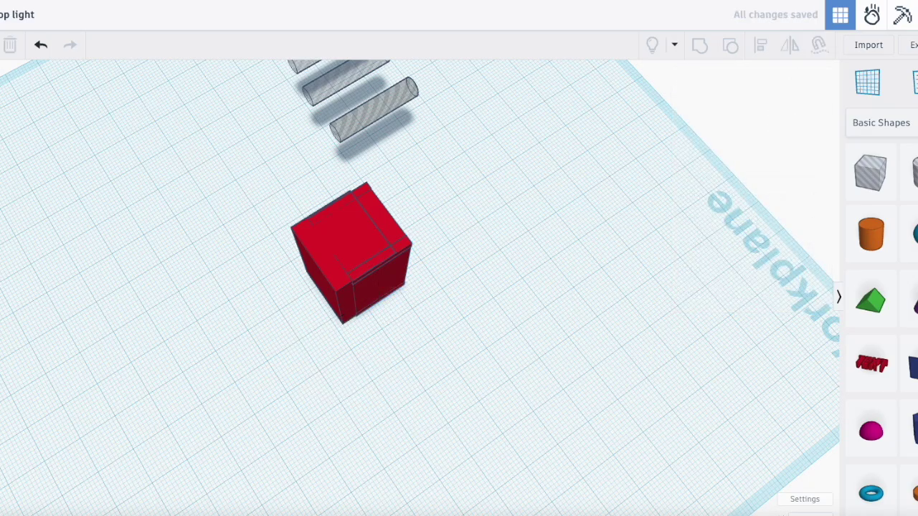
pyautogui.moveTo(243, 195); pyautogui.dragTo(467, 350)
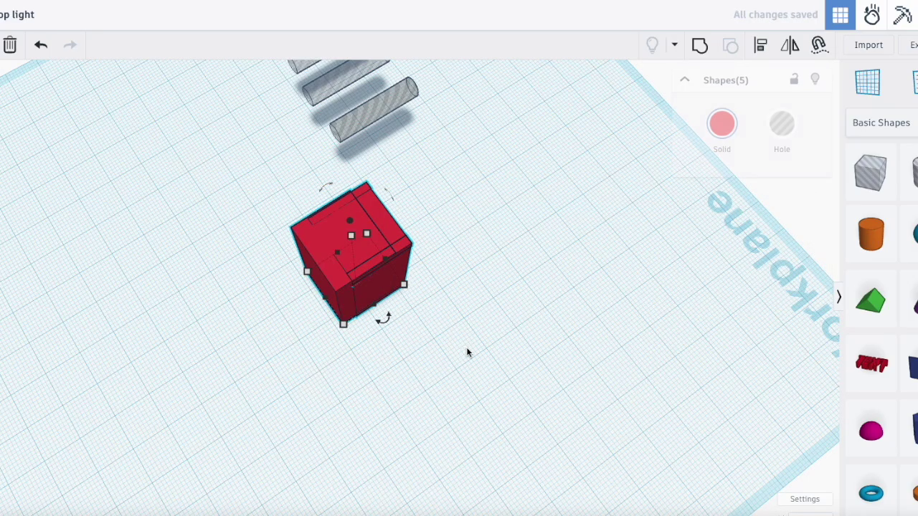
pyautogui.click(700, 44)
pyautogui.moveTo(459, 287); pyautogui.dragTo(268, 266, button='right')
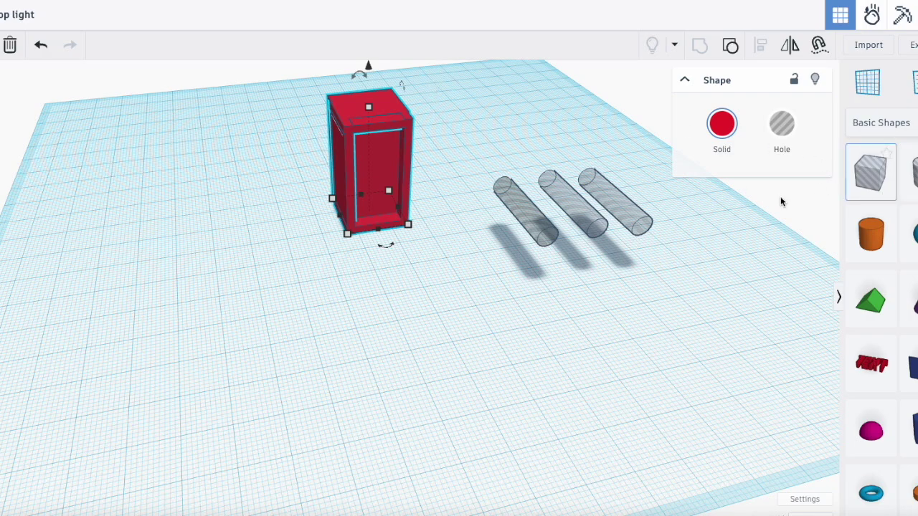
# Add a box hole and fit it to the housing's framed front opening, 27 mm high.
pyautogui.moveTo(871, 172); pyautogui.dragTo(368, 295)
pyautogui.moveTo(304, 313); pyautogui.dragTo(398, 224)
pyautogui.moveTo(380, 131)
pyautogui.mouseDown()
pyautogui.moveTo(365, 105)
pyautogui.moveTo(368, 130)
pyautogui.moveTo(378, 134)
pyautogui.mouseUp()
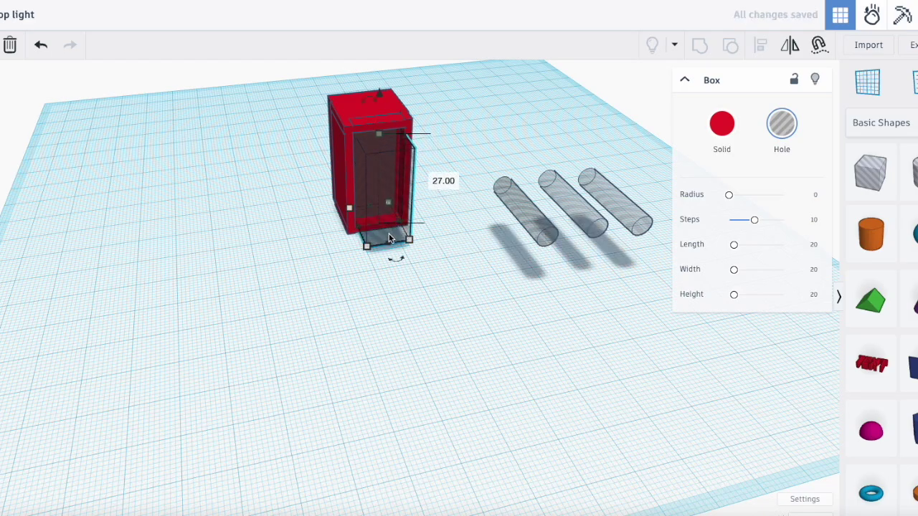
# Nudge the box hole back through the housing until it extends slightly past the rear, and group the two to cut it out.
pyautogui.press('Down')
pyautogui.press('Down')
pyautogui.press('Up')
pyautogui.press('Up')
pyautogui.press('Up')
pyautogui.press('Up')
pyautogui.press('Up')
pyautogui.press('Up')
pyautogui.press('Up')
pyautogui.press('Up')
pyautogui.press('Up')
pyautogui.press('Up')
pyautogui.press('Up')
pyautogui.press('Up')
pyautogui.press('Up')
pyautogui.press('Up')
pyautogui.press('Up')
pyautogui.press('Up')
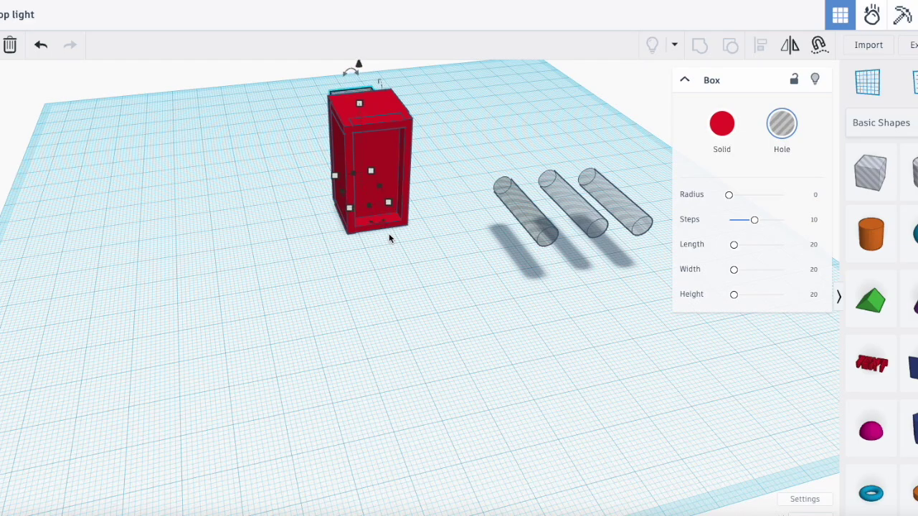
pyautogui.press('Down')
pyautogui.press('Up')
pyautogui.press('Up')
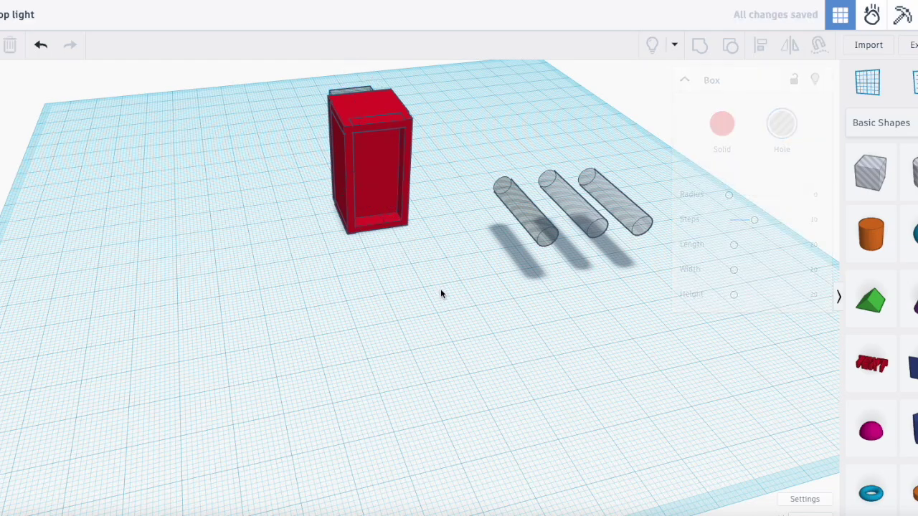
pyautogui.moveTo(440, 289); pyautogui.dragTo(310, 79)
pyautogui.click(691, 43)
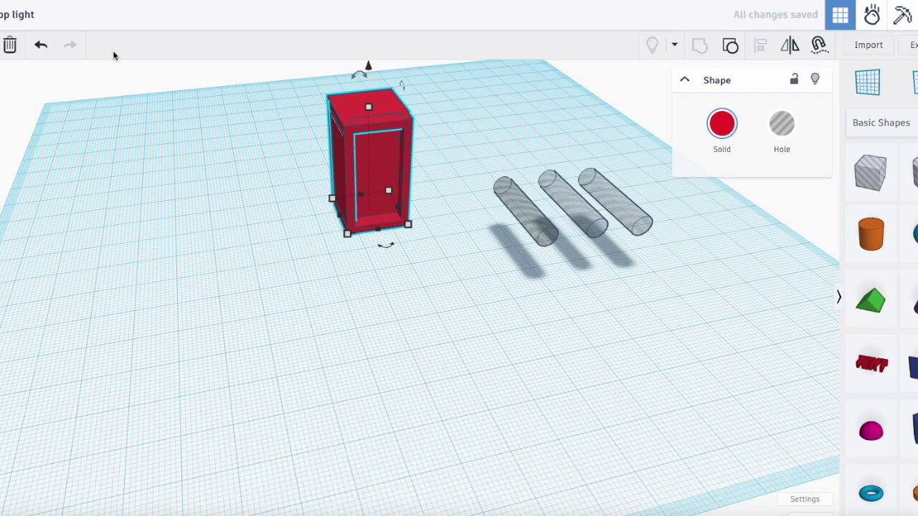
# Move the first cylinder hole into the housing's front opening and lower it to 3 mm above the workplane.
pyautogui.moveTo(545, 229); pyautogui.dragTo(381, 194)
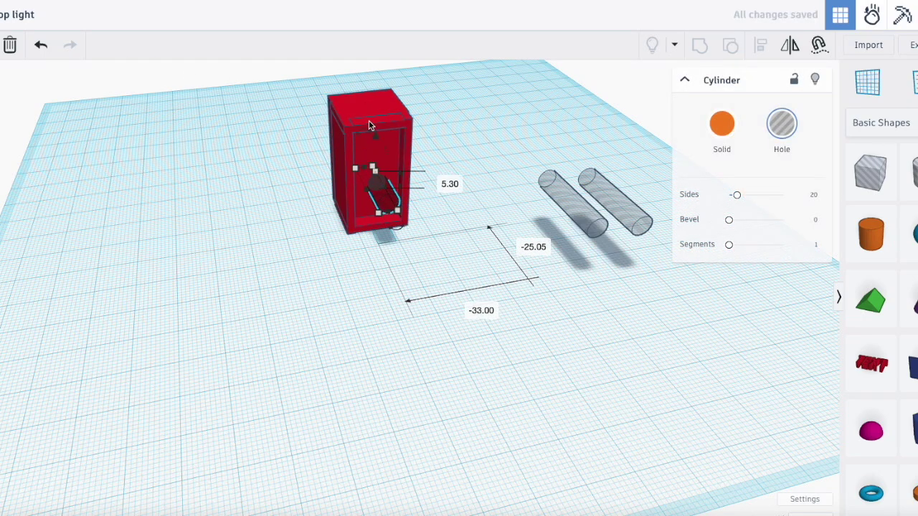
pyautogui.moveTo(375, 136); pyautogui.dragTo(377, 159)
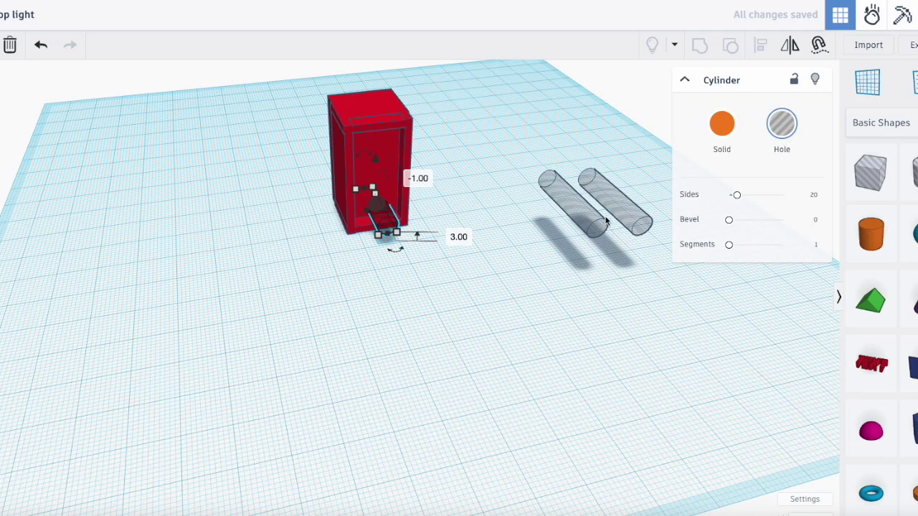
# Move the second cylinder hole into the housing above the first and set it 22 mm above the workplane.
pyautogui.click(579, 215)
pyautogui.moveTo(581, 218); pyautogui.dragTo(380, 192)
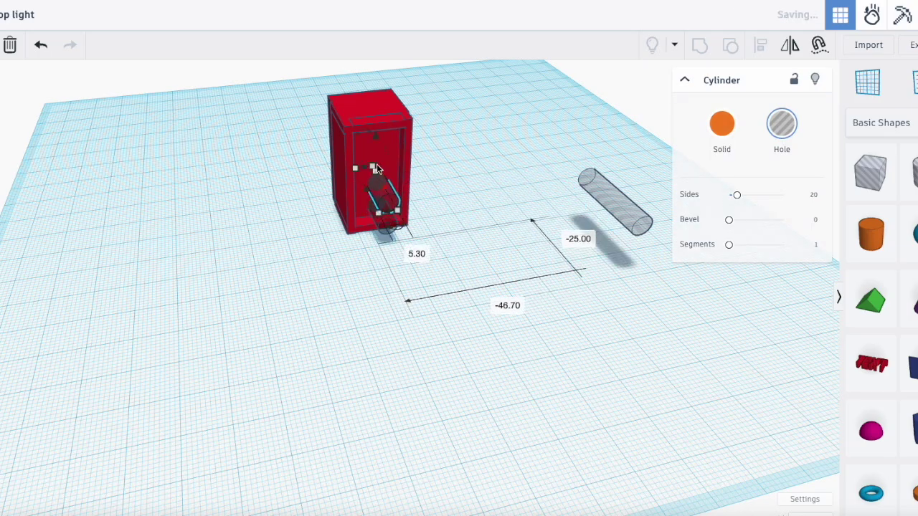
pyautogui.moveTo(377, 137); pyautogui.dragTo(372, 88)
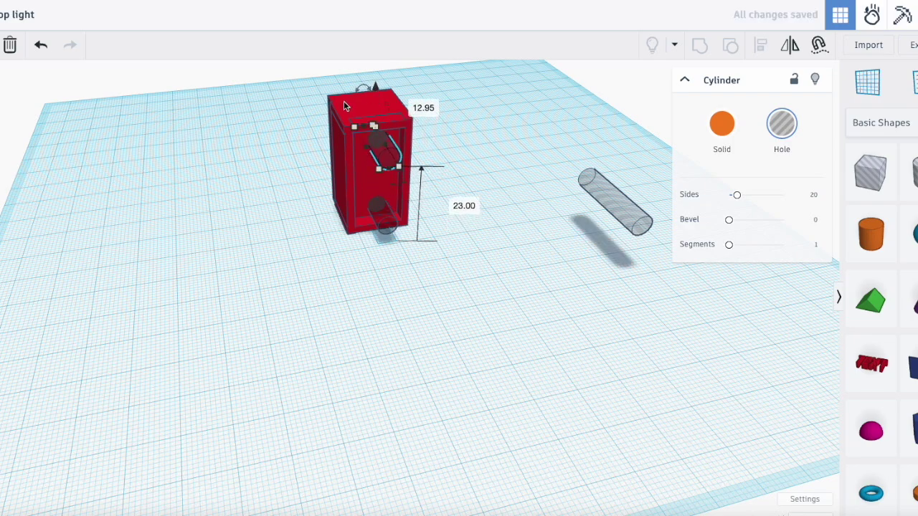
pyautogui.click(345, 102)
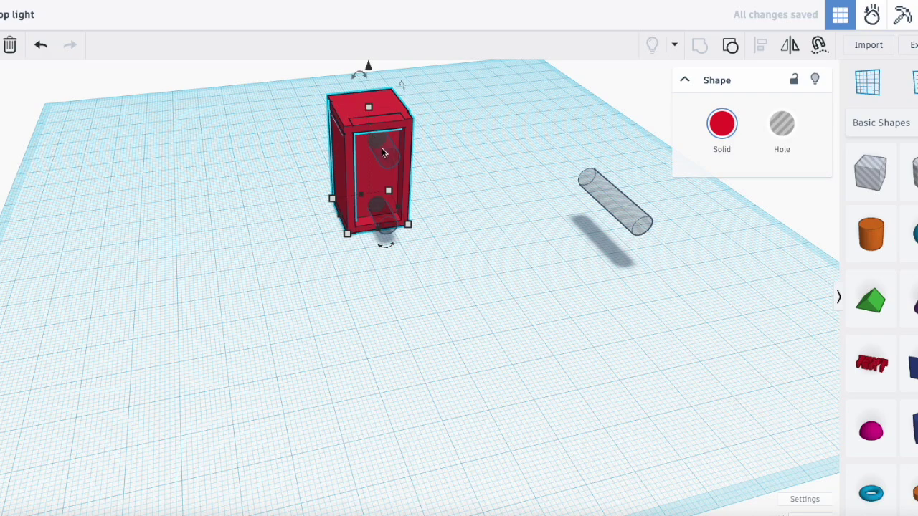
pyautogui.click(377, 119)
pyautogui.moveTo(378, 90)
pyautogui.mouseDown()
pyautogui.moveTo(376, 77)
pyautogui.moveTo(378, 99)
pyautogui.mouseUp()
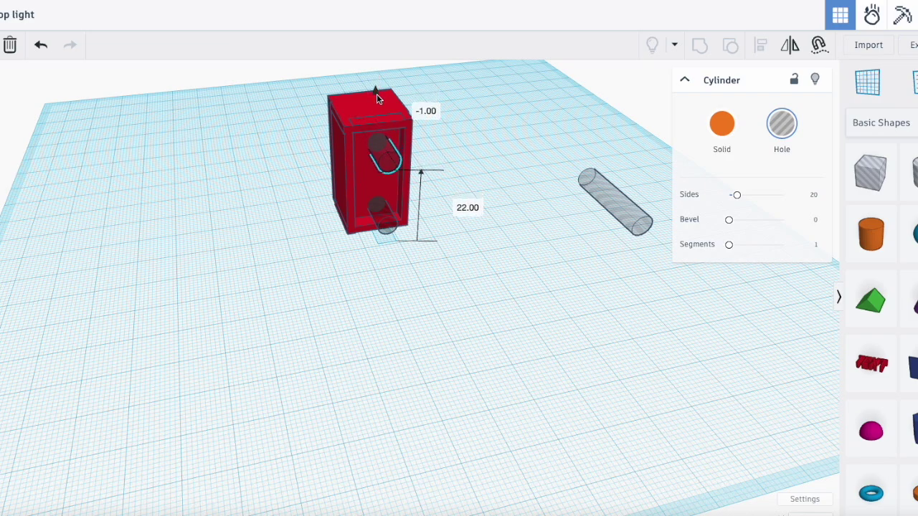
pyautogui.moveTo(377, 94); pyautogui.dragTo(377, 94)
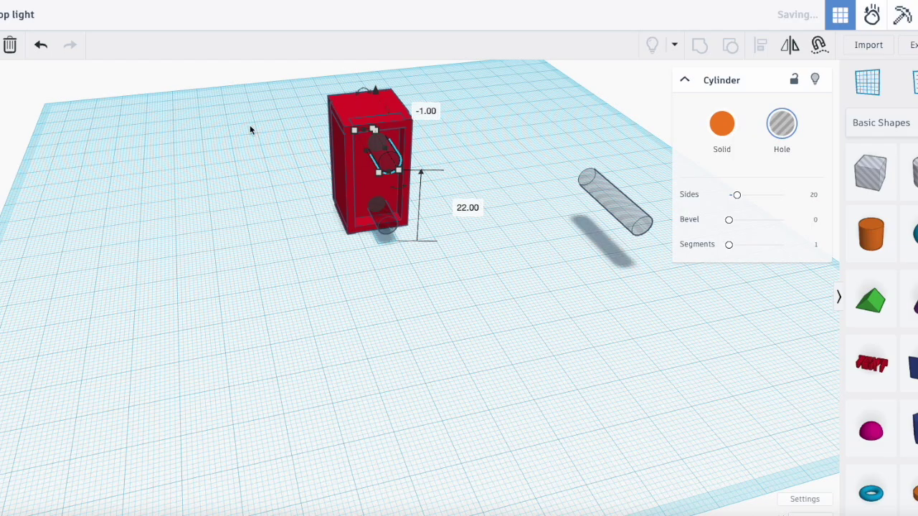
# Place the last cylinder hole in the housing between the other two, 12 mm above the workplane.
pyautogui.moveTo(377, 94); pyautogui.dragTo(376, 83, button='right')
pyautogui.moveTo(390, 373); pyautogui.dragTo(349, 280, button='right')
pyautogui.scroll(-3, 372, 293)
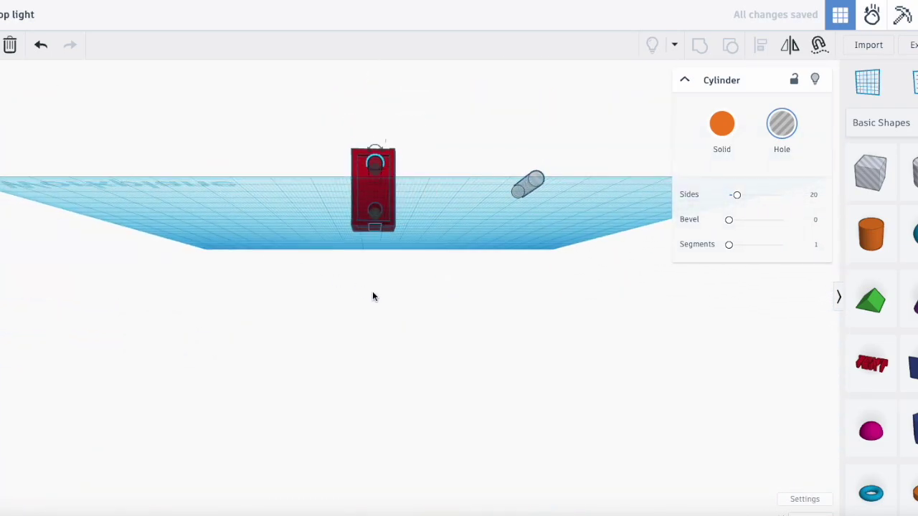
pyautogui.moveTo(448, 278); pyautogui.dragTo(433, 324, button='right')
pyautogui.press('Left')
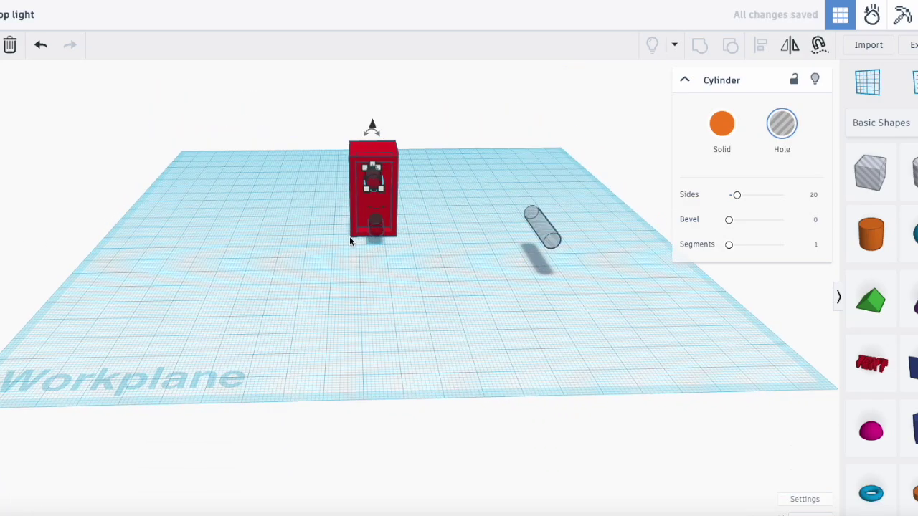
pyautogui.press('Right')
pyautogui.click(385, 224)
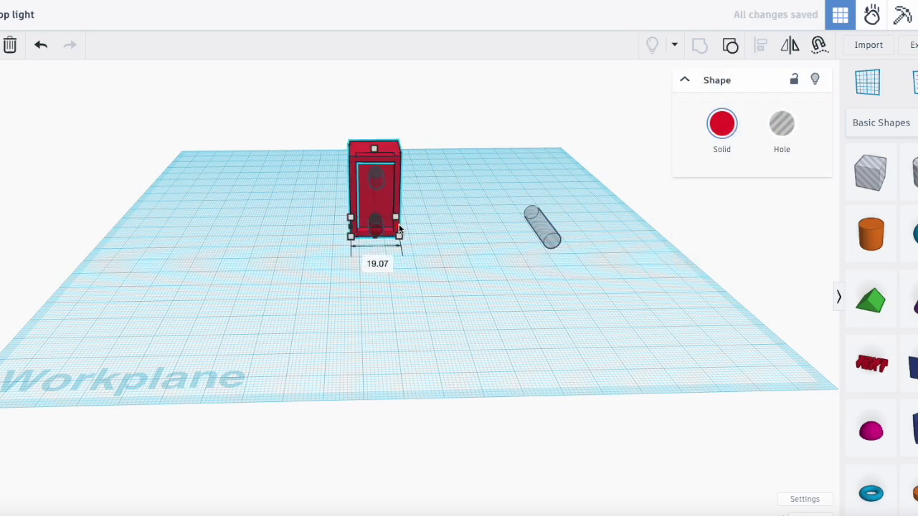
pyautogui.click(482, 248)
pyautogui.moveTo(539, 231); pyautogui.dragTo(371, 206)
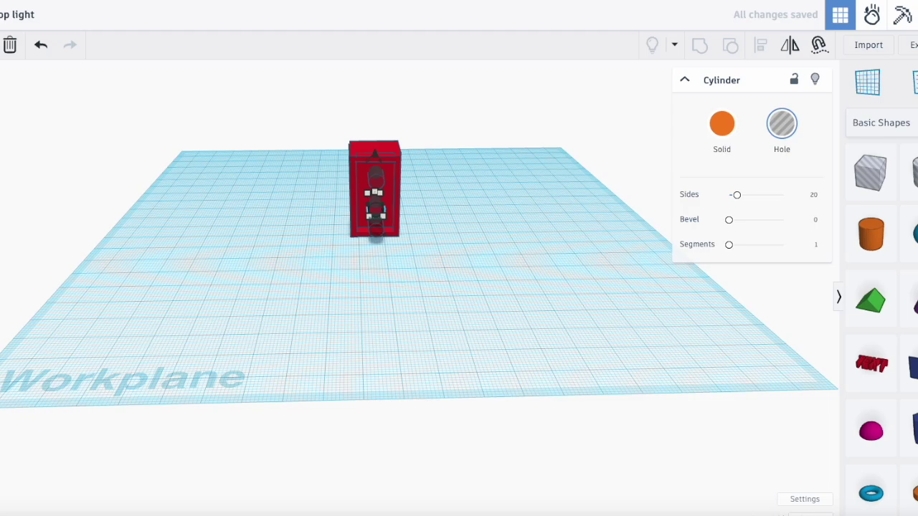
pyautogui.moveTo(420, 274); pyautogui.dragTo(421, 237, button='right')
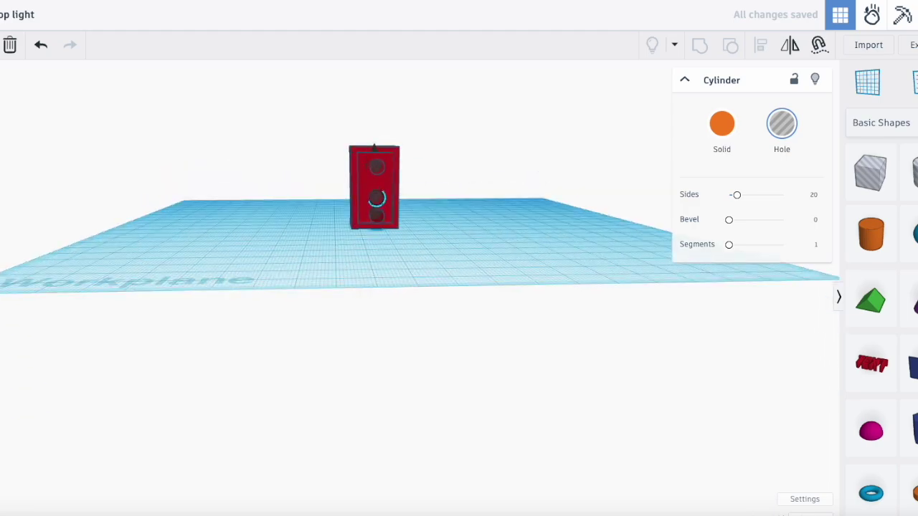
pyautogui.moveTo(376, 152); pyautogui.dragTo(373, 146)
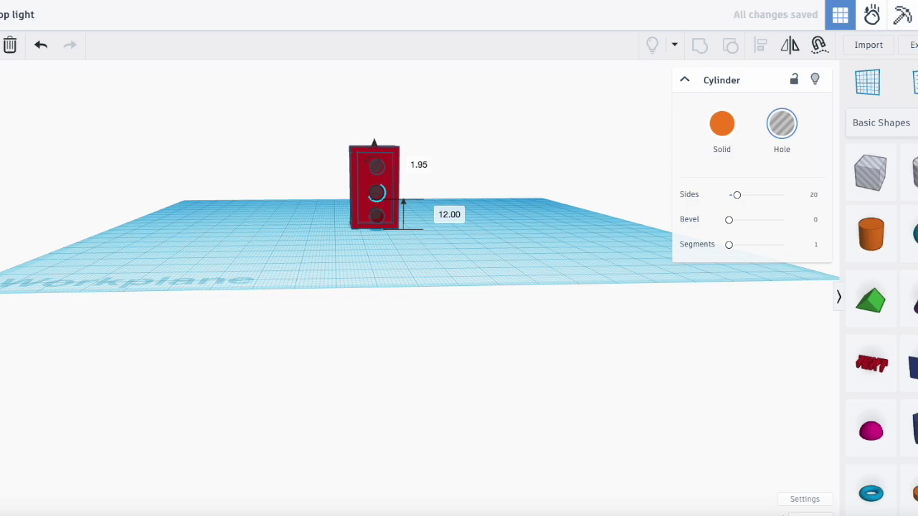
# Group the housing with the three cylinder holes to cut the light openings through it.
pyautogui.moveTo(372, 191)
pyautogui.mouseDown(button='right')
pyautogui.moveTo(428, 204)
pyautogui.moveTo(415, 198)
pyautogui.moveTo(387, 215)
pyautogui.moveTo(374, 200)
pyautogui.mouseUp(button='right')
pyautogui.moveTo(345, 119); pyautogui.dragTo(659, 74)
pyautogui.moveTo(304, 111); pyautogui.dragTo(522, 208)
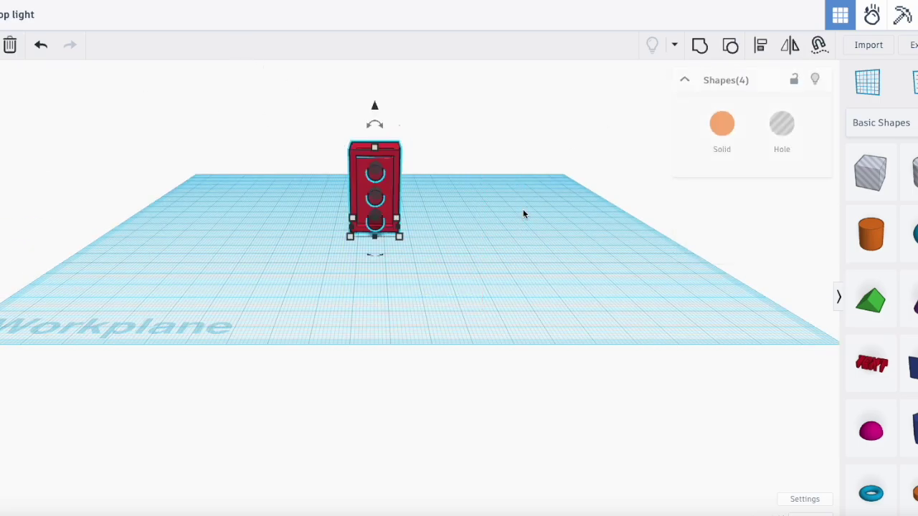
pyautogui.click(699, 45)
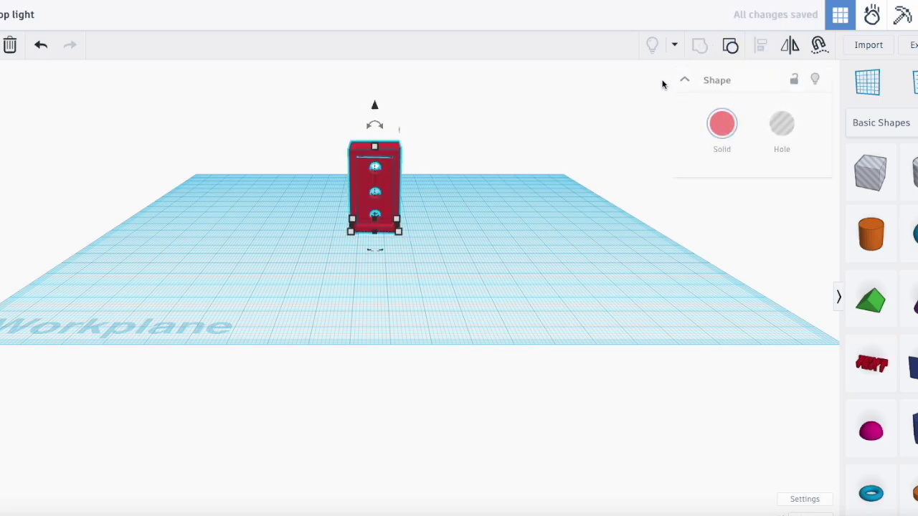
pyautogui.click(296, 148)
# Check the three light openings in the finished housing and export the model as an STL file.
pyautogui.moveTo(459, 301); pyautogui.dragTo(359, 276, button='right')
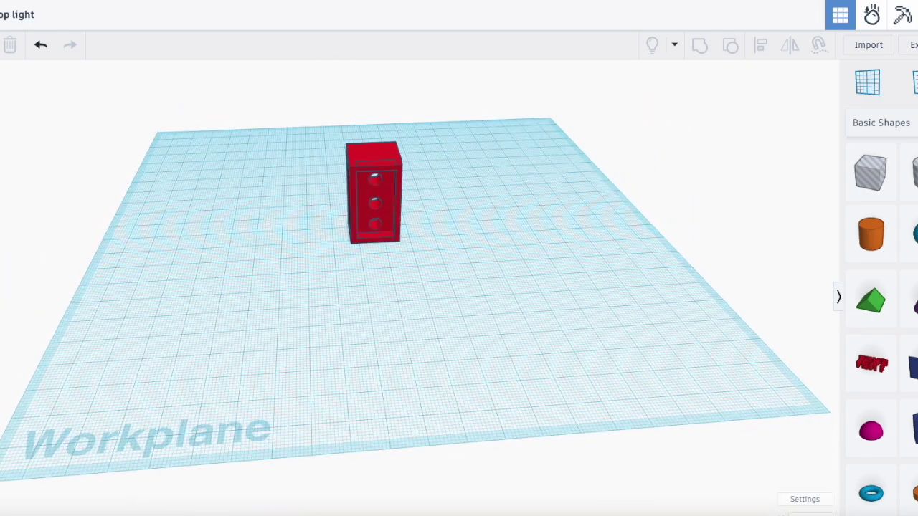
pyautogui.moveTo(459, 287); pyautogui.dragTo(394, 329, button='right')
pyautogui.moveTo(459, 323)
pyautogui.mouseDown(button='right')
pyautogui.moveTo(457, 305)
pyautogui.moveTo(495, 273)
pyautogui.moveTo(574, 251)
pyautogui.moveTo(488, 276)
pyautogui.moveTo(473, 316)
pyautogui.mouseUp(button='right')
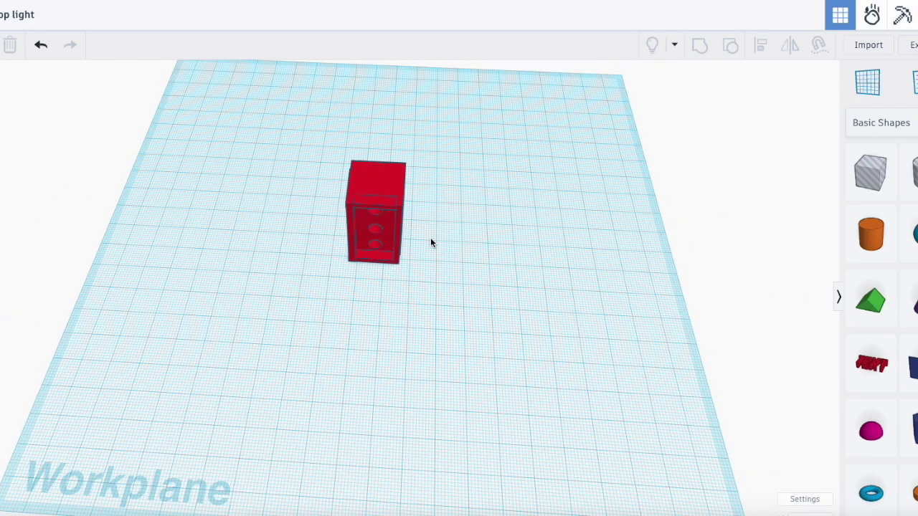
pyautogui.moveTo(6, 114); pyautogui.dragTo(7, 69)
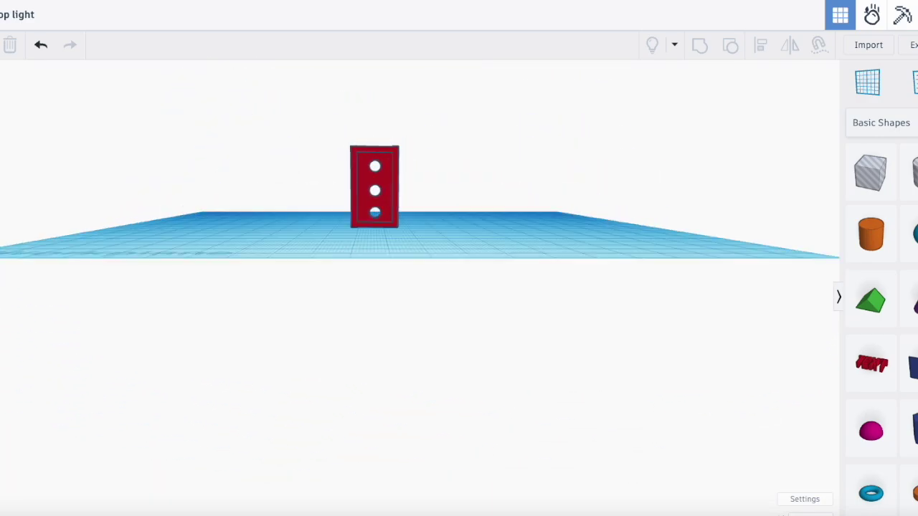
pyautogui.moveTo(6, 72); pyautogui.dragTo(6, 101)
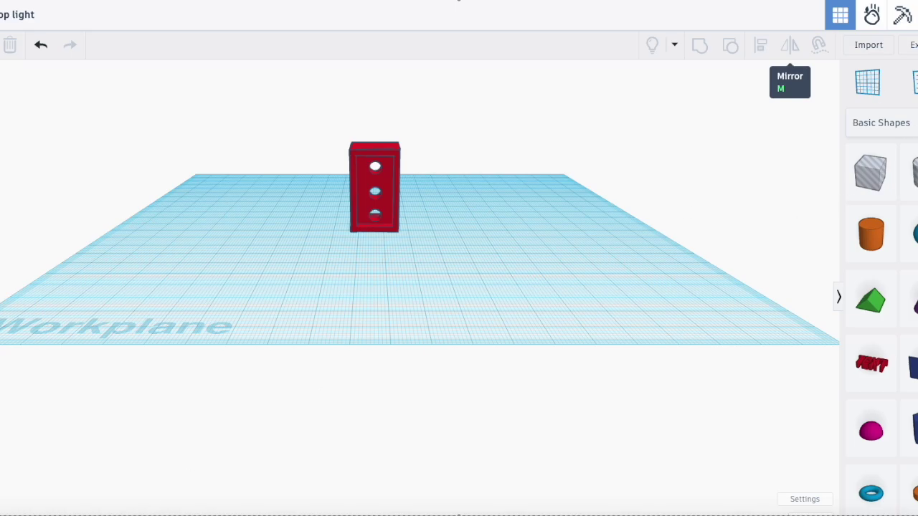
pyautogui.click(913, 46)
pyautogui.click(538, 301)
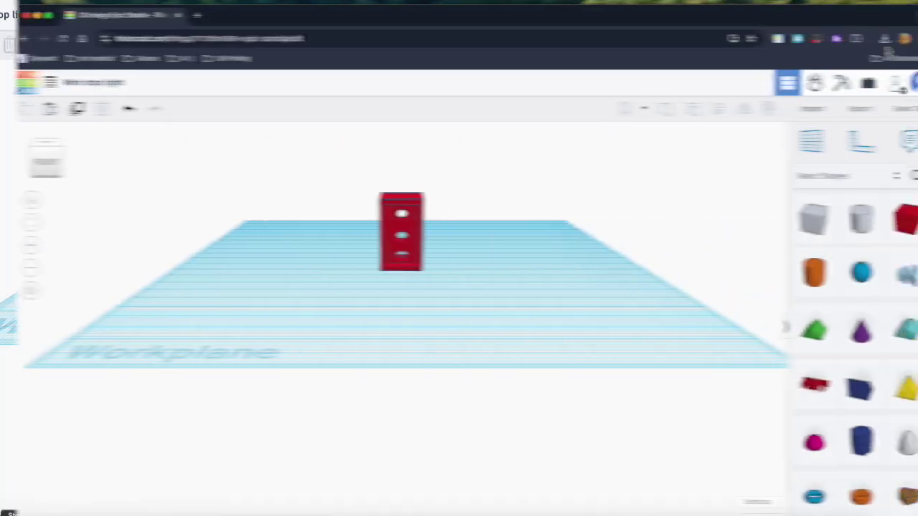
# Open the downloaded Mini stop light.stl on the build plate in Bambu Studio.
pyautogui.click(867, 39)
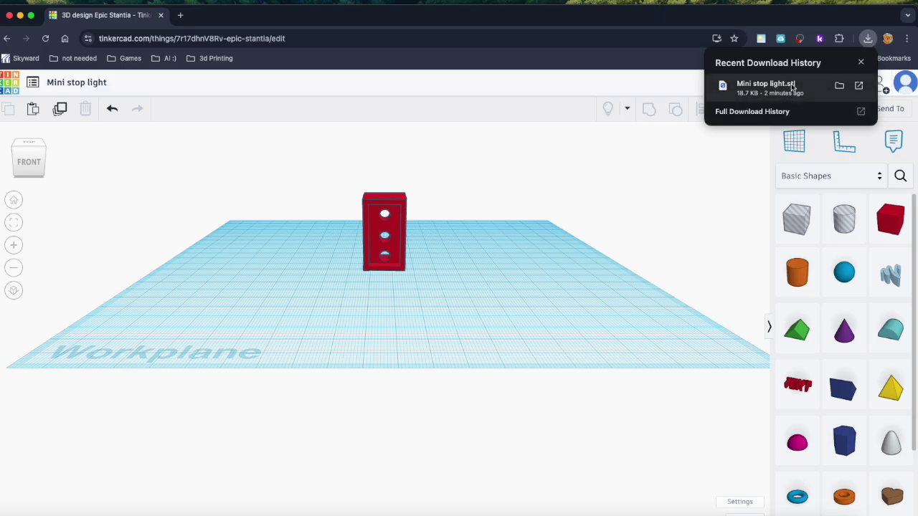
pyautogui.moveTo(786, 88); pyautogui.dragTo(571, 281)
pyautogui.moveTo(667, 294)
pyautogui.mouseDown()
pyautogui.moveTo(617, 268)
pyautogui.moveTo(642, 268)
pyautogui.moveTo(656, 281)
pyautogui.mouseUp()
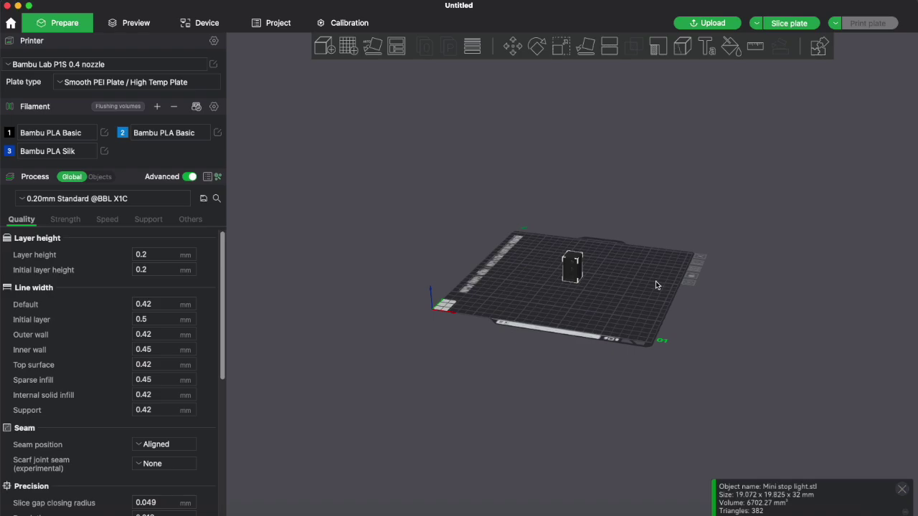
# Inspect the front of the imported stop light and slice the plate.
pyautogui.scroll(8, 655, 282)
pyautogui.moveTo(694, 357); pyautogui.dragTo(462, 359)
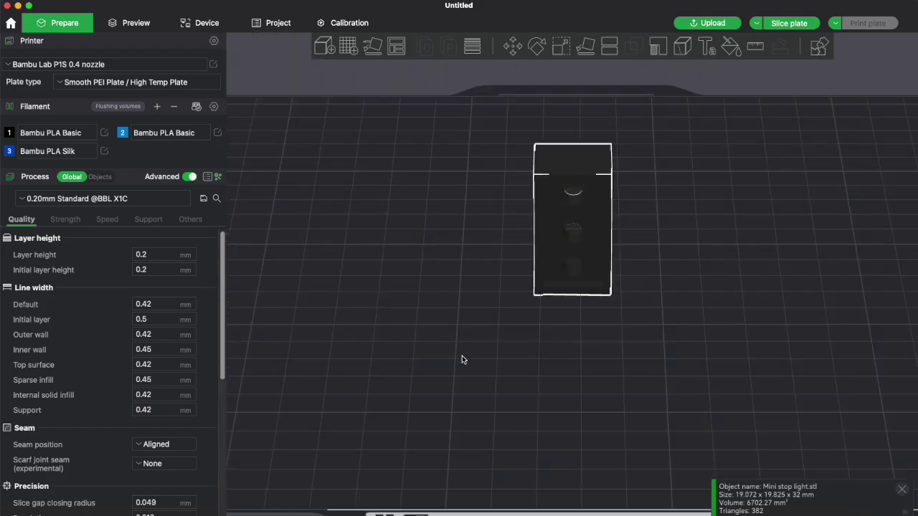
pyautogui.click(793, 24)
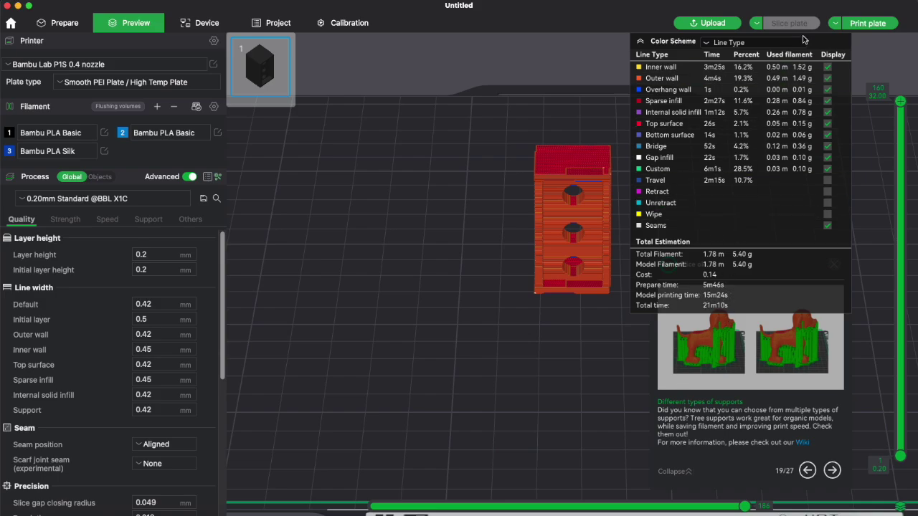
# Send the sliced stop light to the printer using the PLA in AMS slot A1, and try to start the printer's camera view.
pyautogui.click(868, 23)
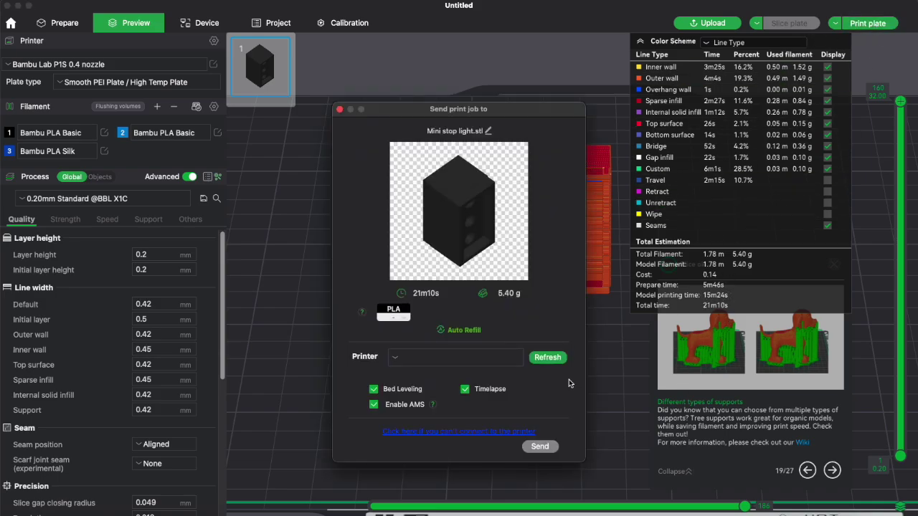
pyautogui.click(393, 312)
pyautogui.click(395, 373)
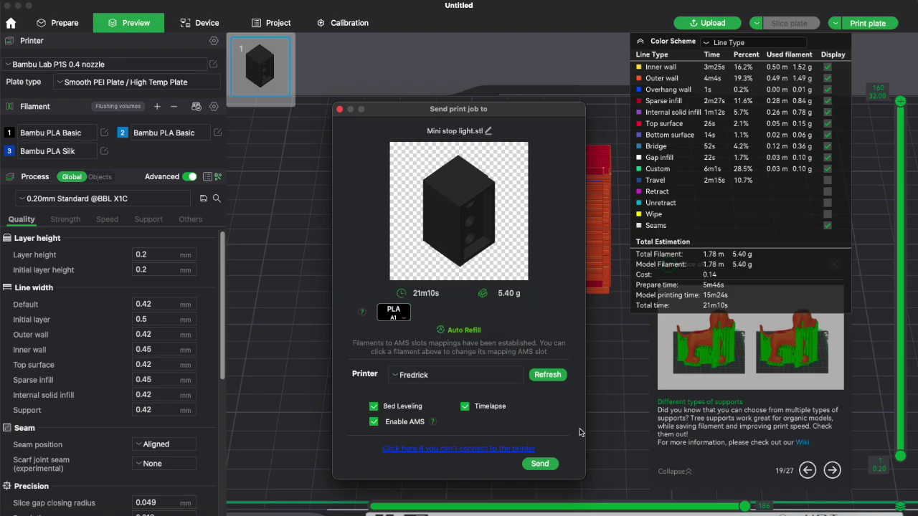
pyautogui.click(541, 465)
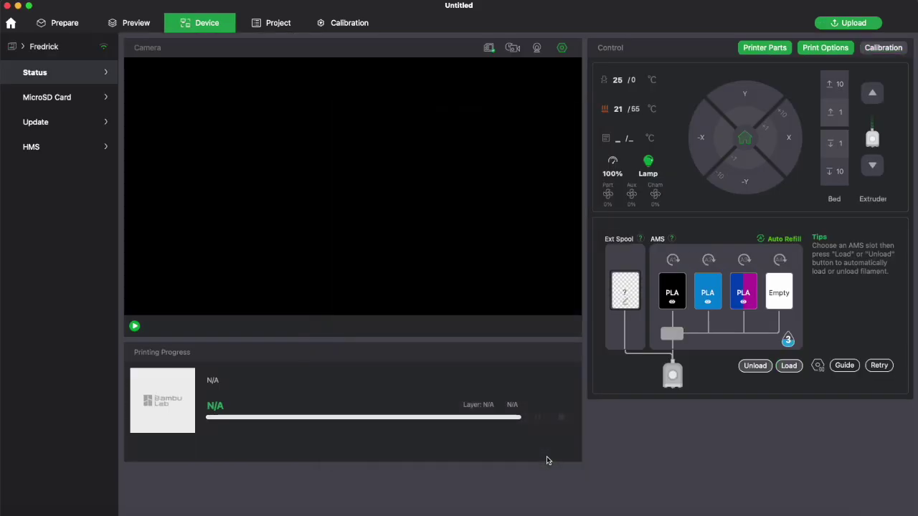
pyautogui.click(134, 326)
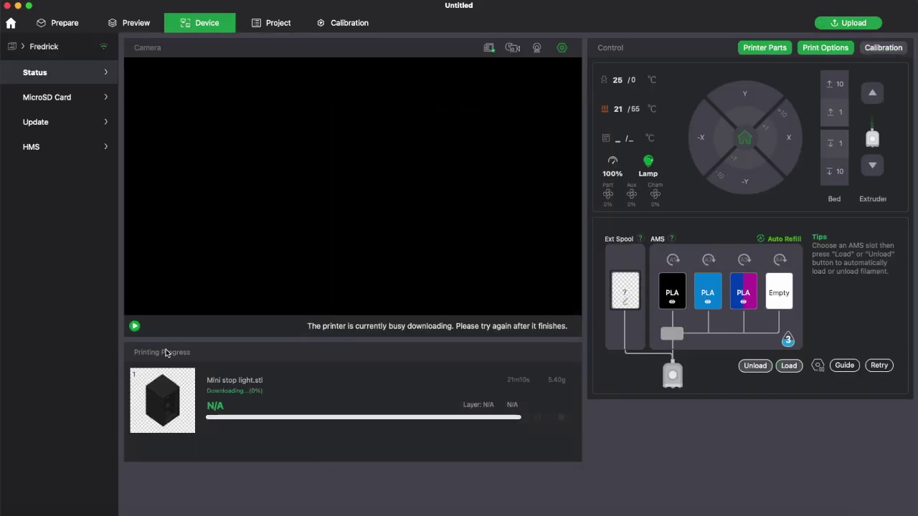